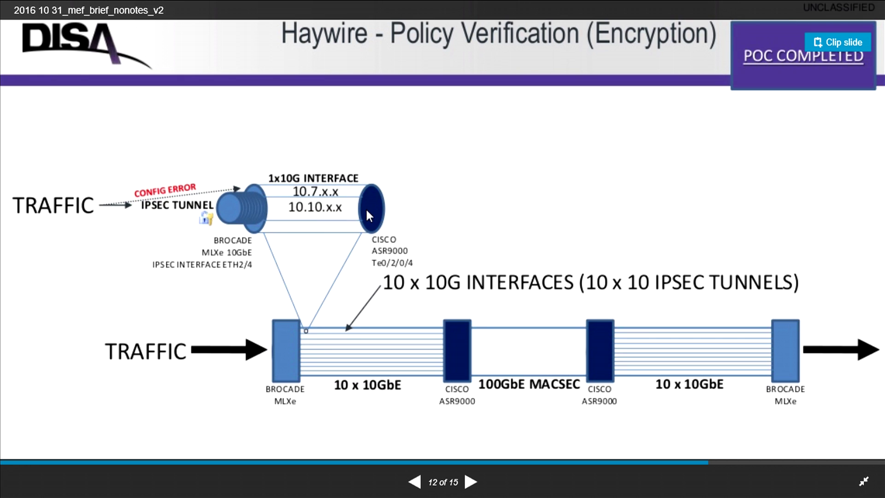
# Rerun veriflow_begin_demo from terminal history so mlxe1 routes 192.168.2.8/32 via 10.7.1.8.
pyautogui.hotkey('alt', 'Tab')
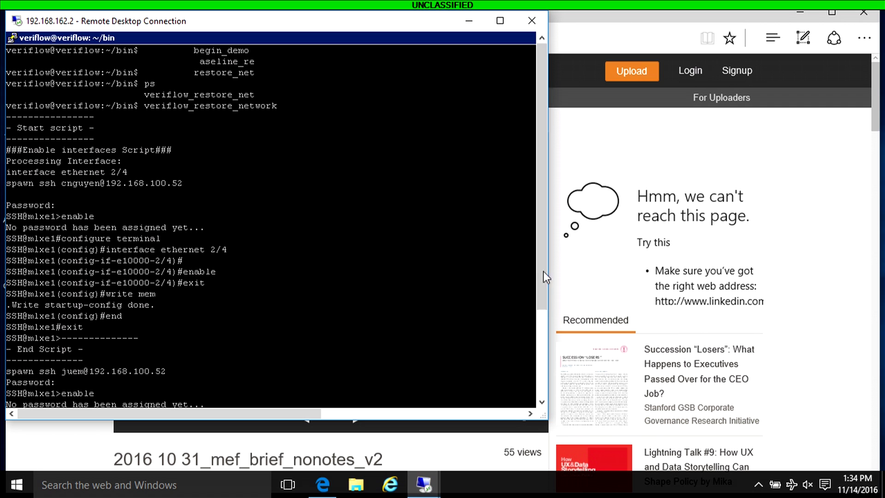
pyautogui.moveTo(541, 264); pyautogui.dragTo(542, 351)
pyautogui.press('Up')
pyautogui.press('Up')
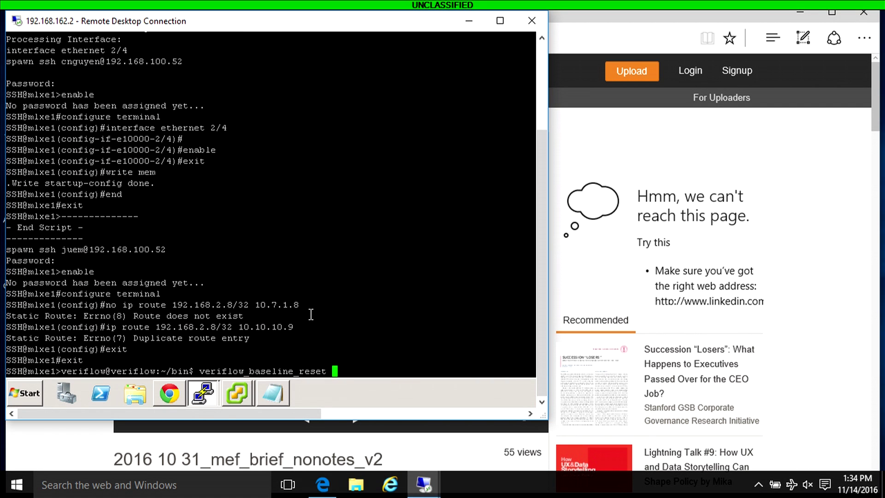
pyautogui.press('Down')
pyautogui.press('Up')
pyautogui.press('Up')
pyautogui.press('Return')
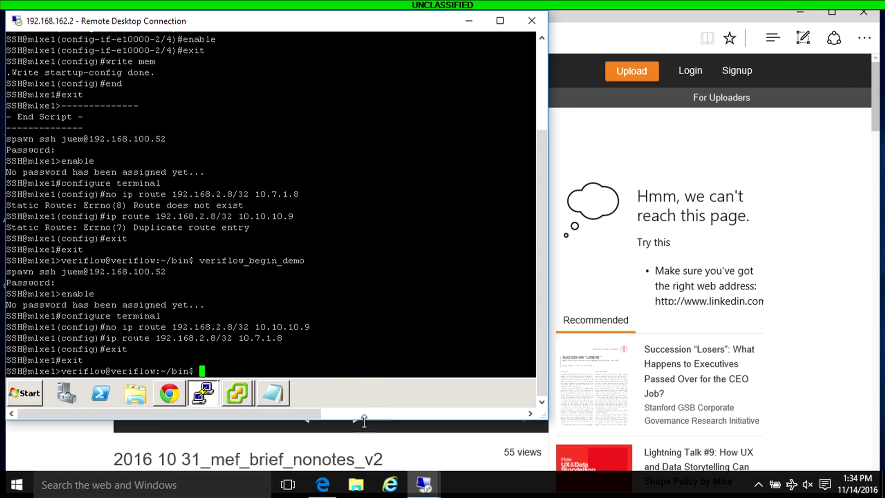
pyautogui.click(425, 484)
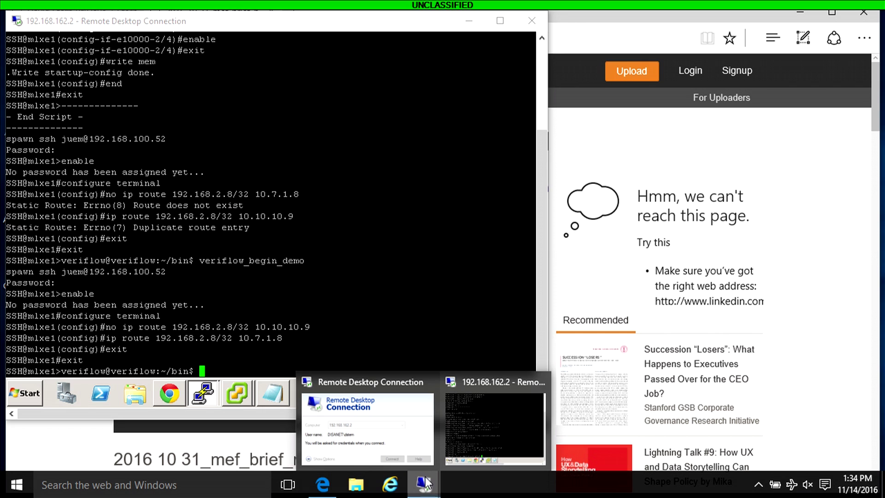
# Maximize the remote session and bring the VeriFlow browser window forward.
pyautogui.click(478, 438)
pyautogui.click(501, 21)
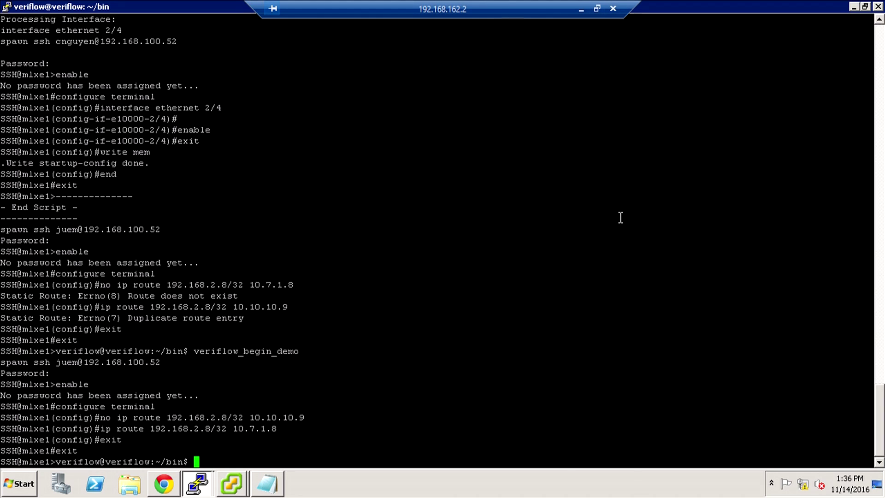
pyautogui.click(200, 492)
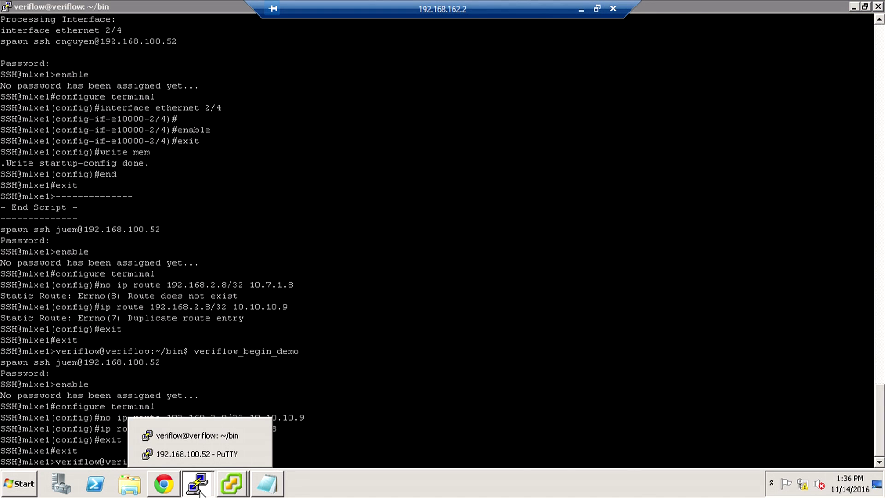
pyautogui.click(167, 483)
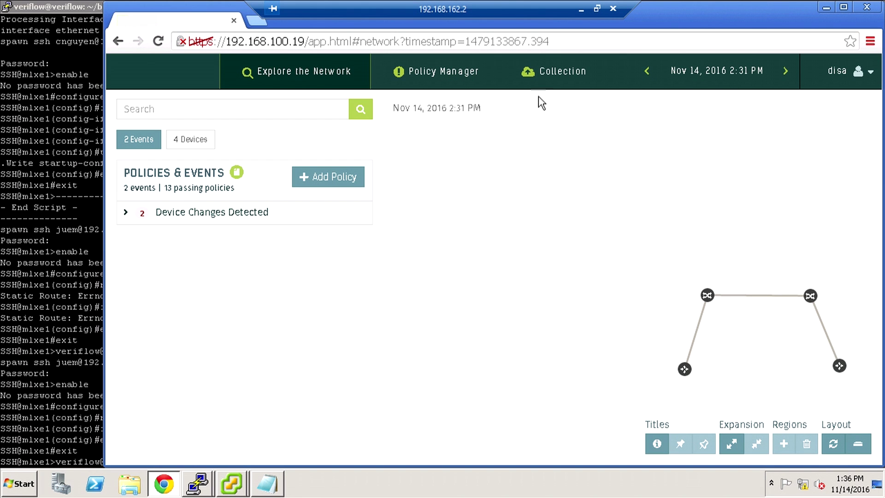
# Start Collect All Data for asr1, asr2, mlxe1 and mlxe2 from the Collection page.
pyautogui.click(552, 77)
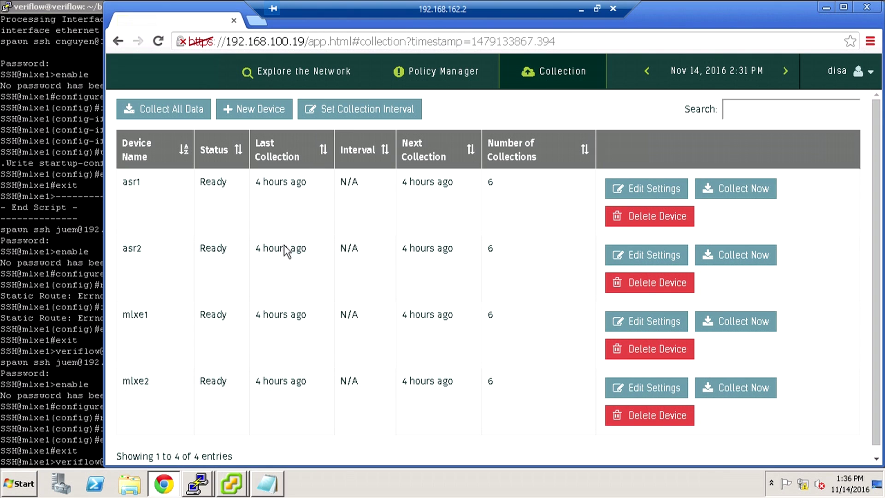
pyautogui.click(198, 111)
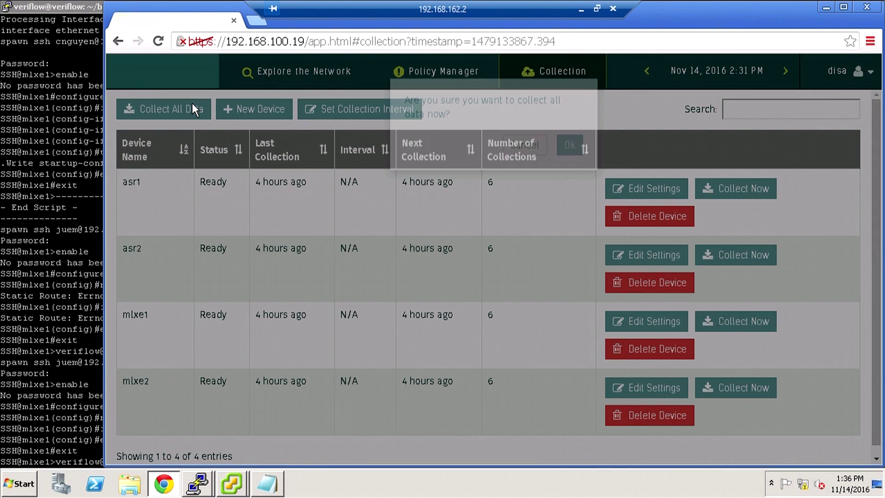
pyautogui.click(569, 146)
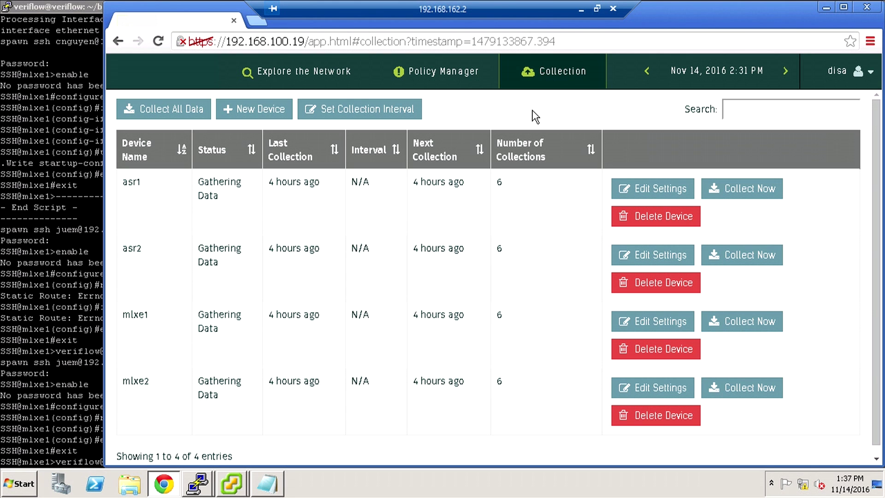
# Open the Policy Manager and scroll through the policy list.
pyautogui.click(451, 76)
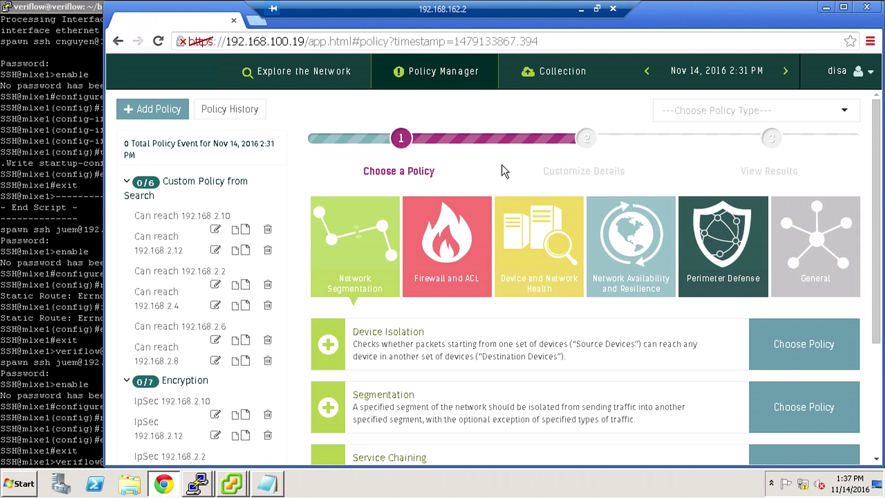
pyautogui.scroll(-3, 463, 245)
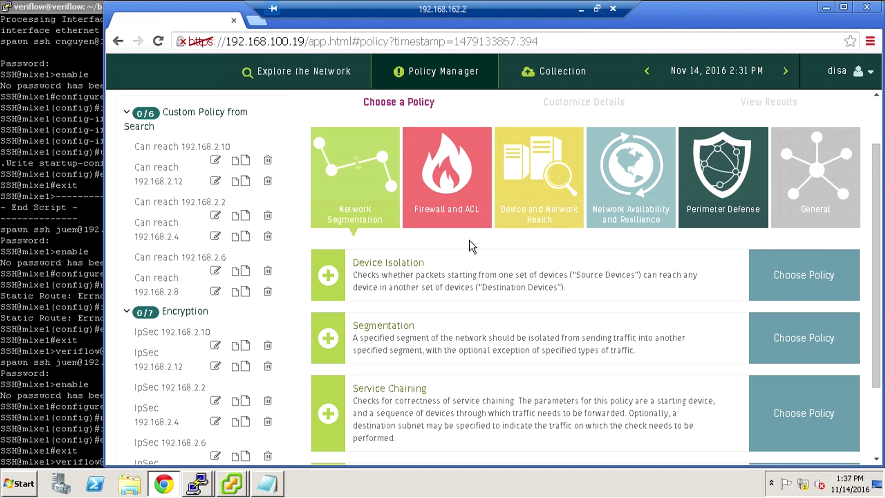
pyautogui.scroll(-3, 470, 240)
pyautogui.scroll(3, 544, 364)
pyautogui.scroll(-3, 300, 281)
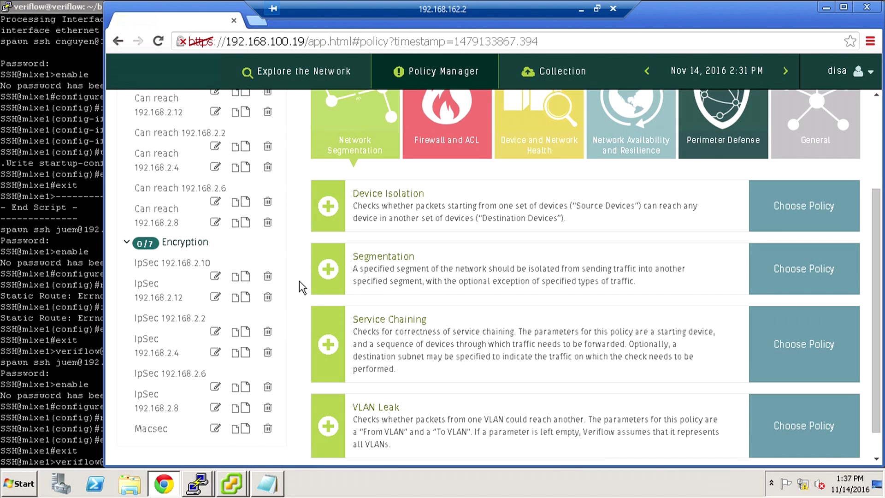
pyautogui.scroll(3, 295, 281)
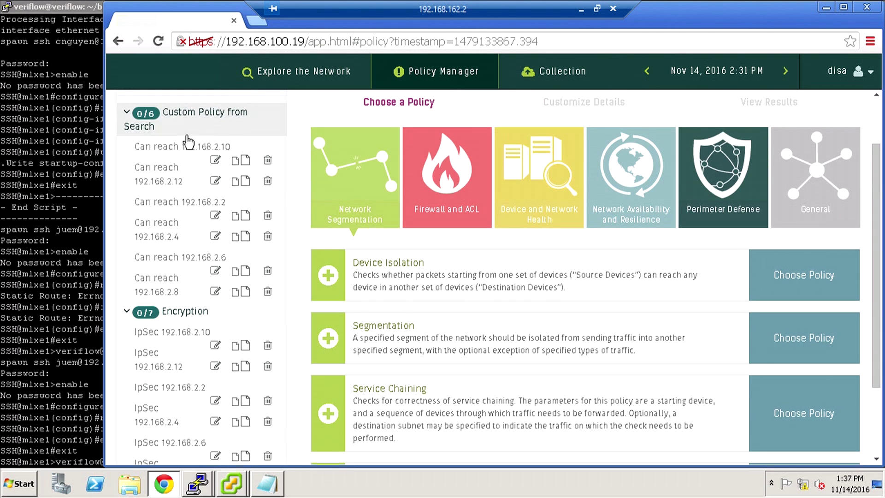
pyautogui.scroll(-3, 241, 325)
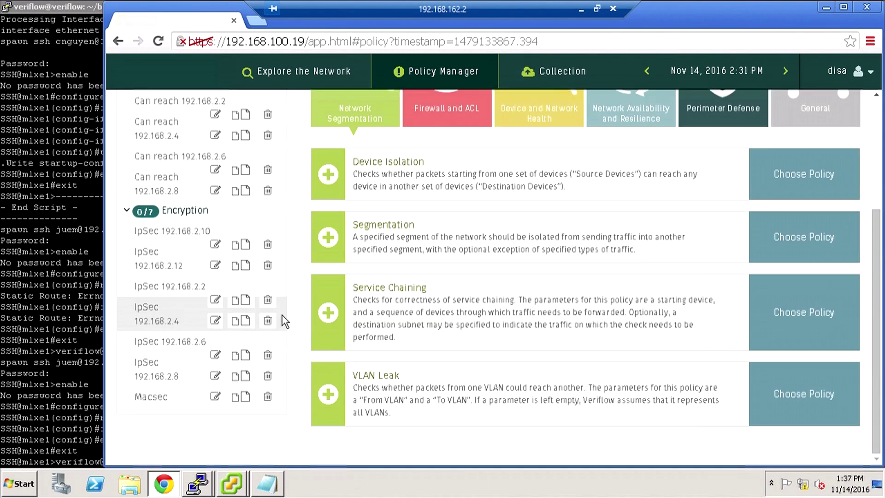
# Review the IpSec 192.168.2.8 form, then the Macsec asr1-to-asr2 form with IPsec/MACsec/L1sec checks.
pyautogui.click(214, 397)
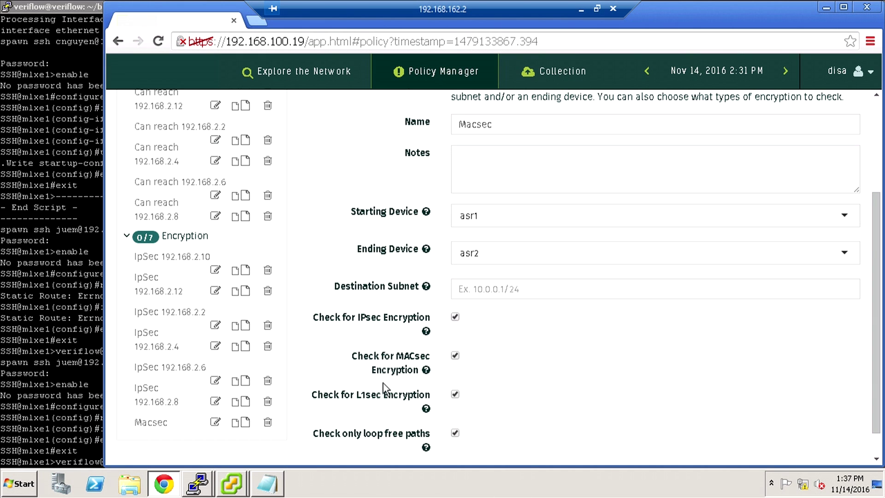
pyautogui.click(216, 402)
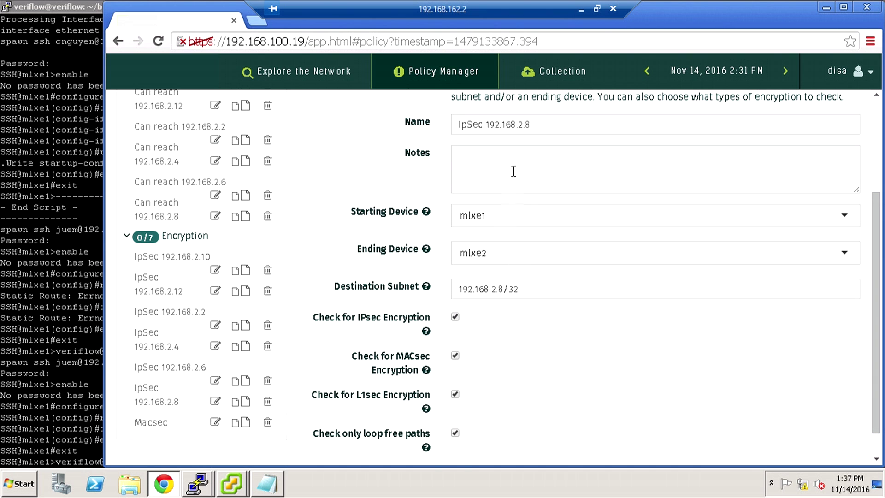
pyautogui.scroll(3, 450, 178)
pyautogui.scroll(-2, 507, 277)
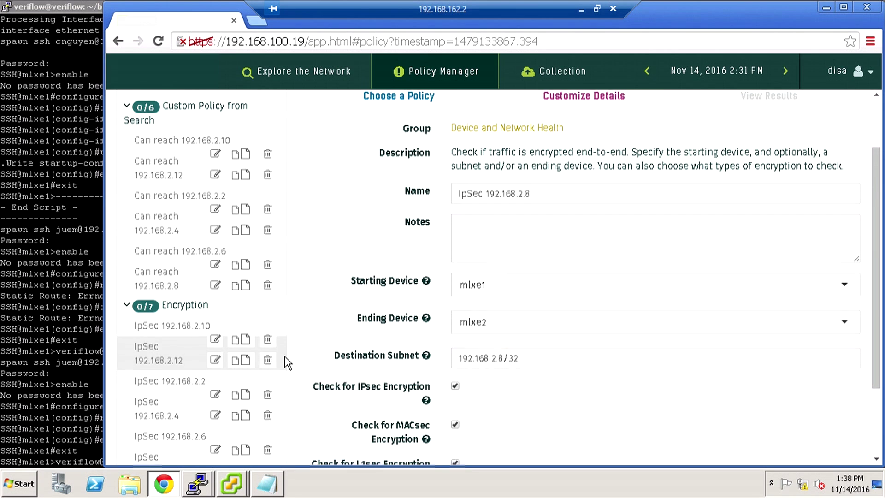
pyautogui.scroll(-1, 286, 362)
pyautogui.click(215, 423)
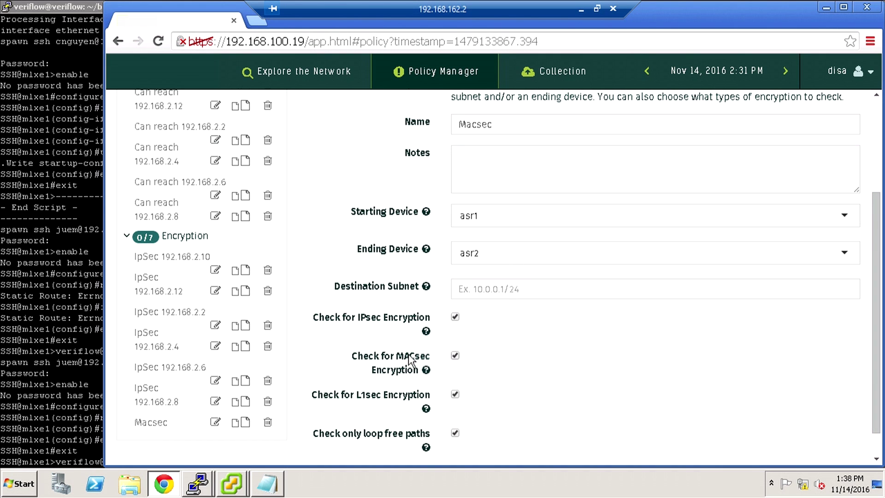
pyautogui.click(306, 70)
# Drag the four-device topology to the canvas centre and show all device titles.
pyautogui.moveTo(715, 342); pyautogui.dragTo(317, 332)
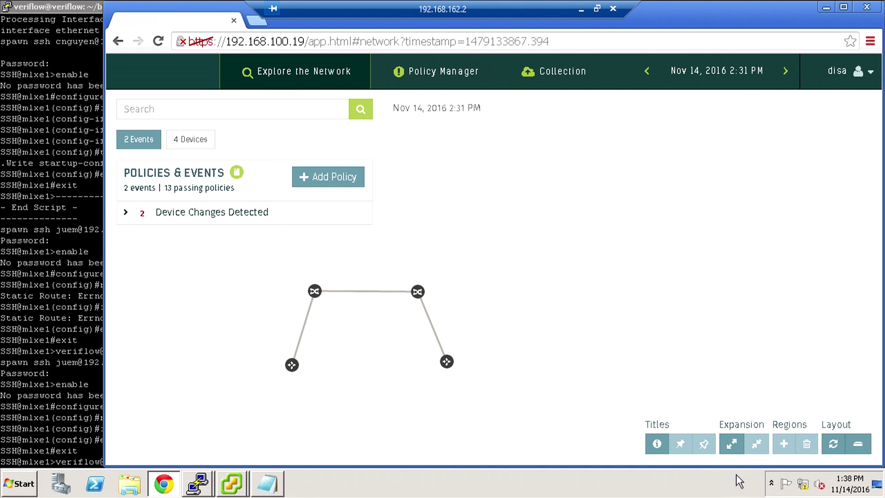
pyautogui.click(657, 444)
pyautogui.click(203, 484)
# Move the 192.168.100.52 statistics window top-left and select the e2/4 Delta value.
pyautogui.click(189, 454)
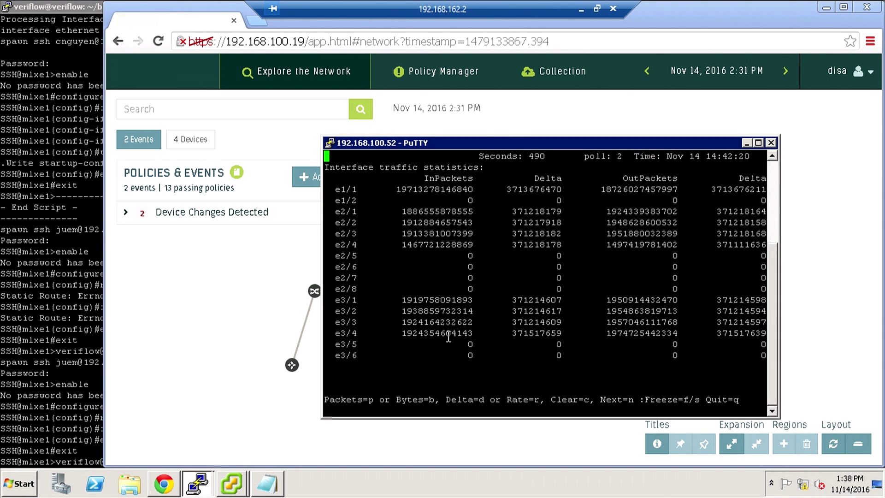
pyautogui.moveTo(510, 144); pyautogui.dragTo(232, 90)
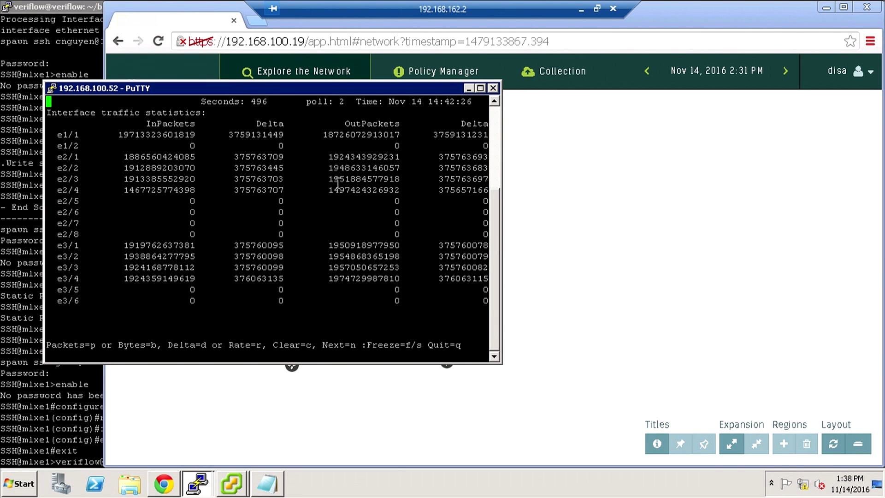
pyautogui.moveTo(57, 192); pyautogui.dragTo(411, 189)
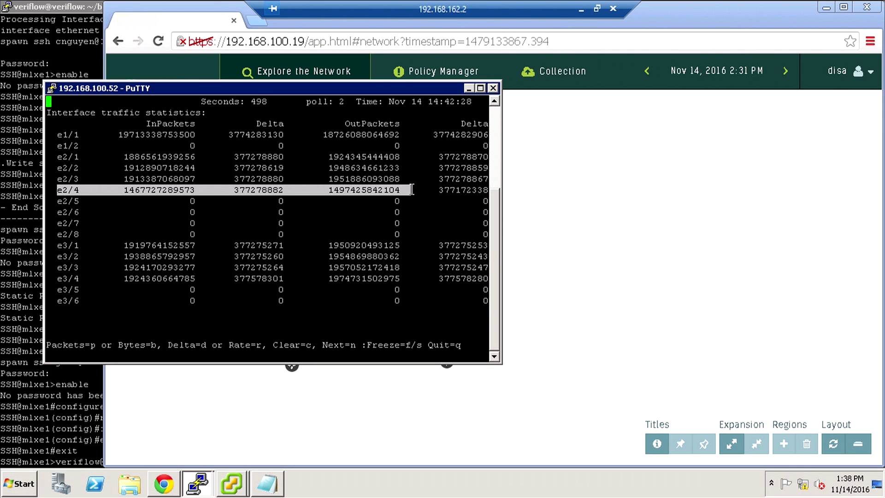
pyautogui.doubleClick(259, 194)
pyautogui.doubleClick(264, 193)
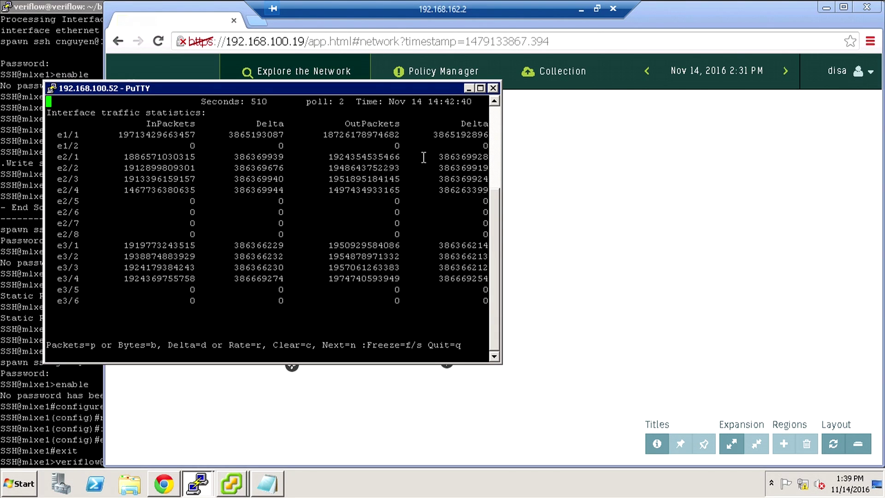
# Show VeriFlow's device collection overview, then bring the PuTTY traffic statistics forward.
pyautogui.click(552, 76)
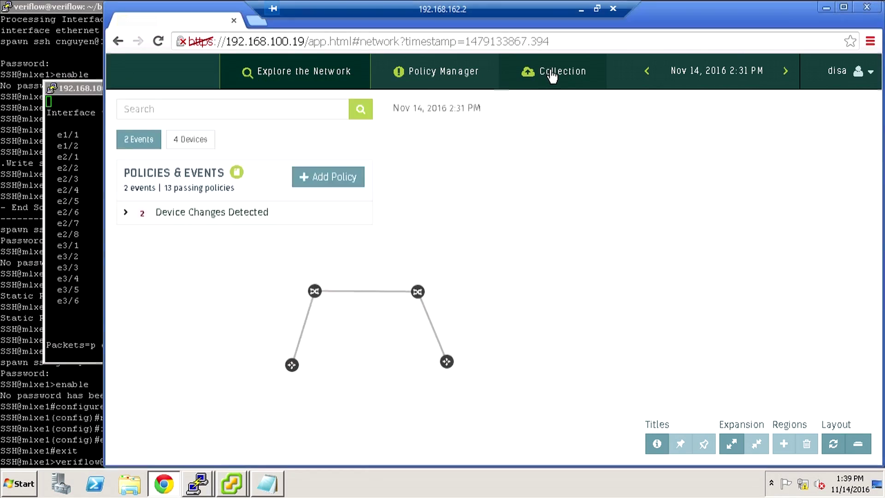
pyautogui.click(552, 77)
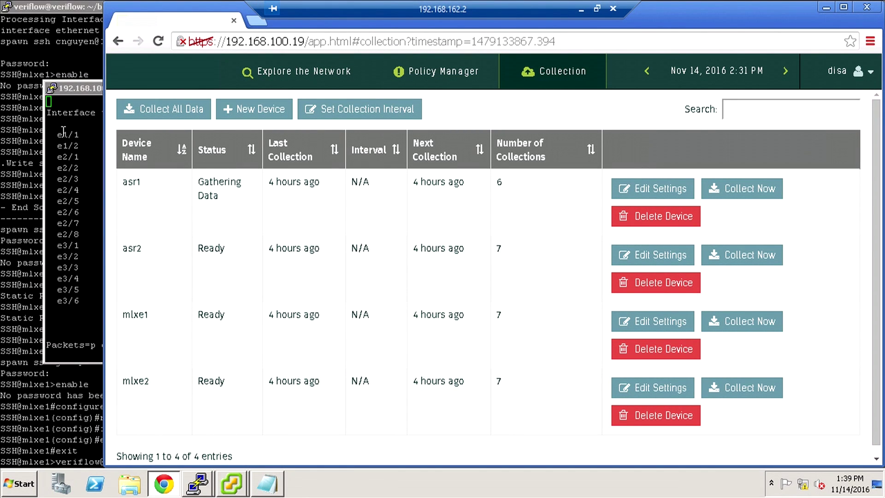
pyautogui.click(75, 90)
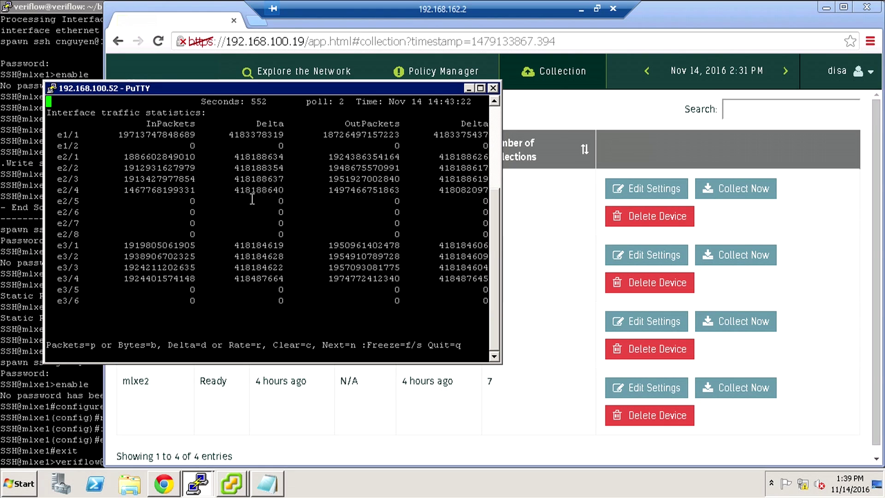
# Select the stalled e2/4 Delta 418337484, then view the newer 2:39 PM snapshot's network.
pyautogui.moveTo(283, 190); pyautogui.dragTo(213, 179)
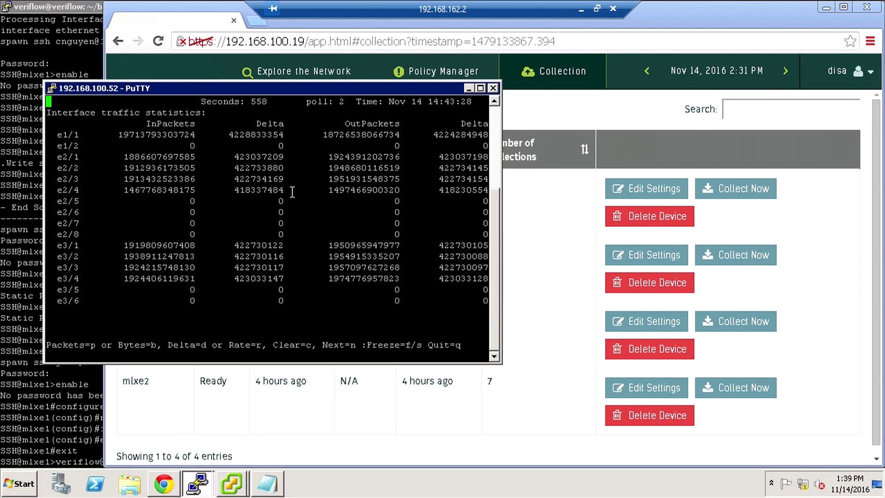
pyautogui.moveTo(293, 191); pyautogui.dragTo(229, 191)
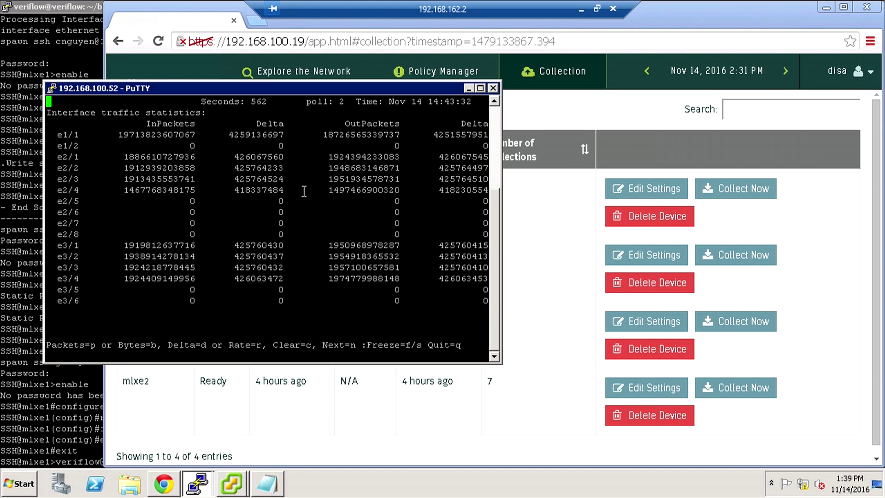
pyautogui.moveTo(304, 191); pyautogui.dragTo(236, 193)
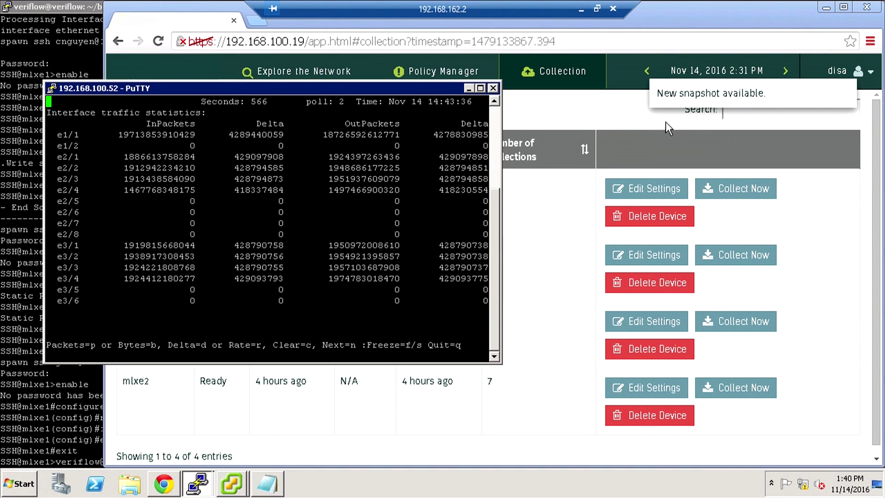
pyautogui.click(785, 71)
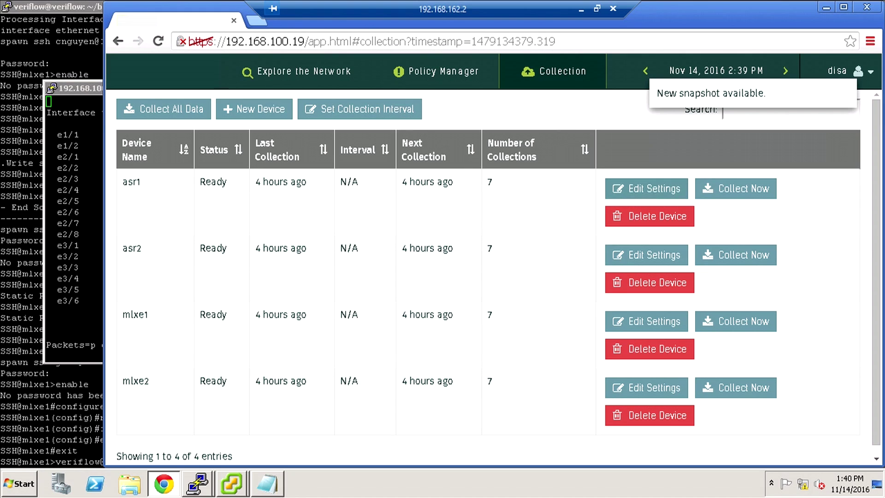
pyautogui.click(259, 75)
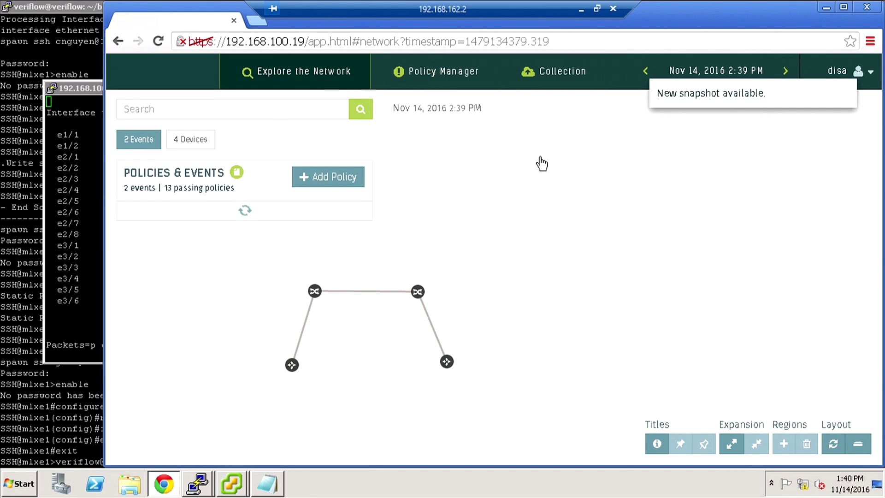
# Highlight the e2/4 Delta 418337484 in PuTTY, then return to VeriFlow's network view.
pyautogui.click(76, 89)
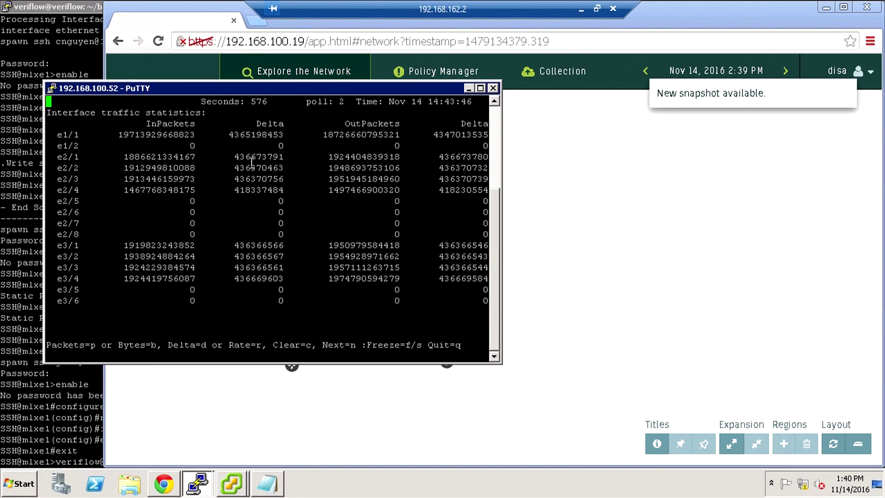
pyautogui.doubleClick(246, 189)
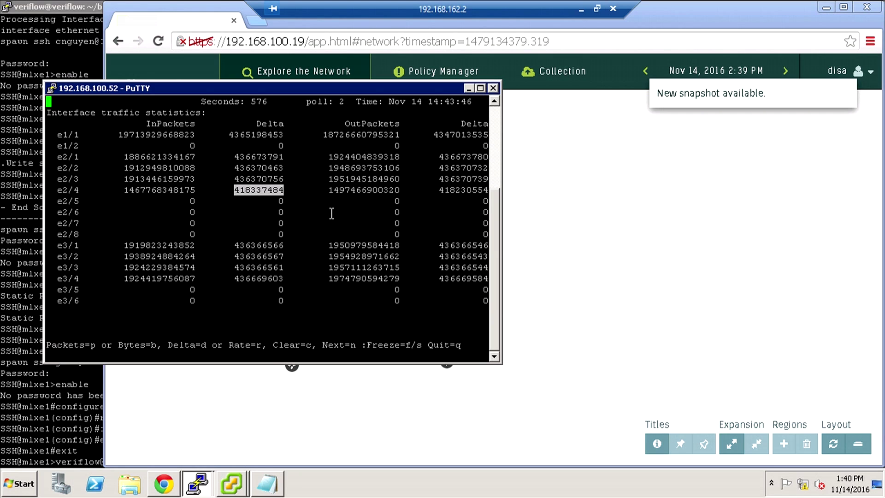
pyautogui.click(671, 196)
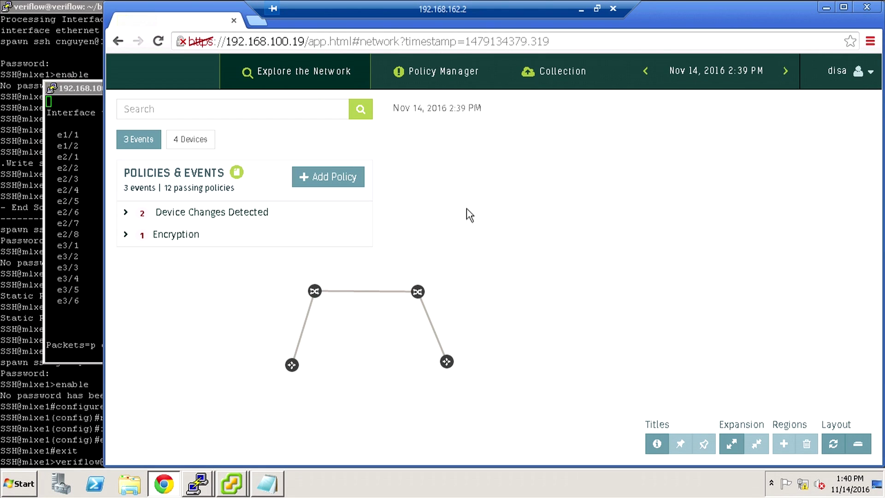
# Inspect the IpSec 192.168.2.8 violation's path and details: destination 192.168.2.8/32, IPsec check true.
pyautogui.click(125, 234)
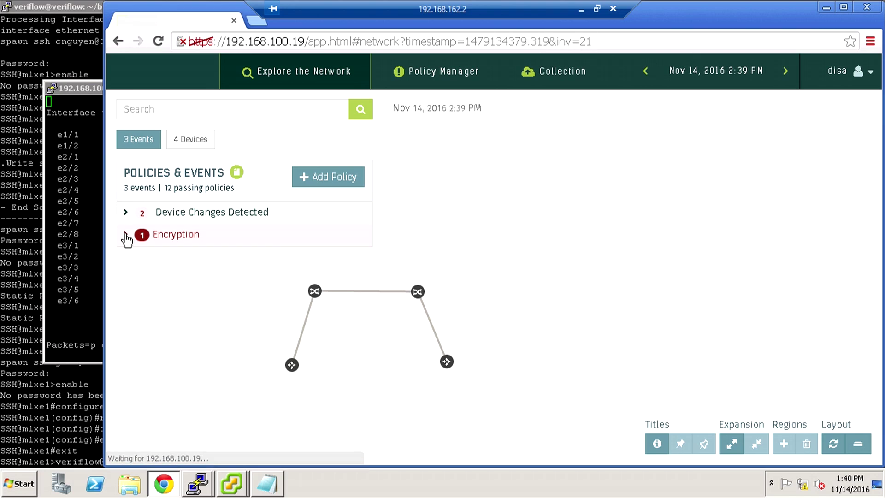
pyautogui.click(171, 267)
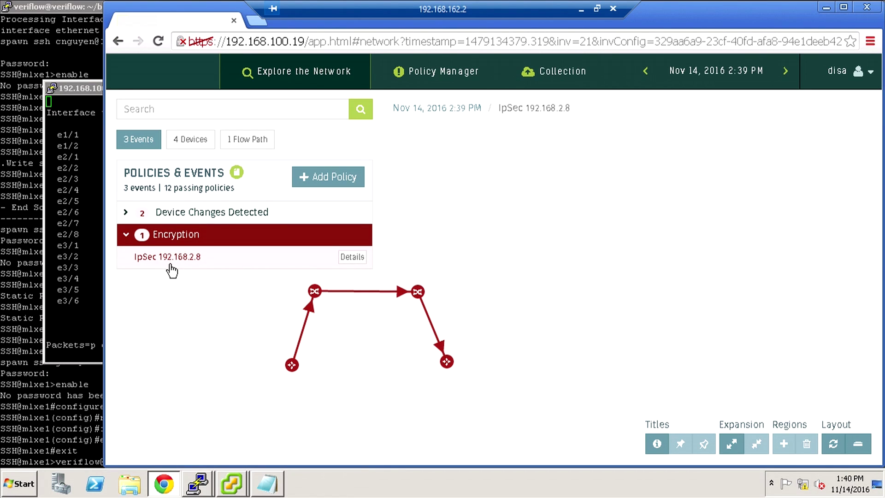
pyautogui.click(352, 257)
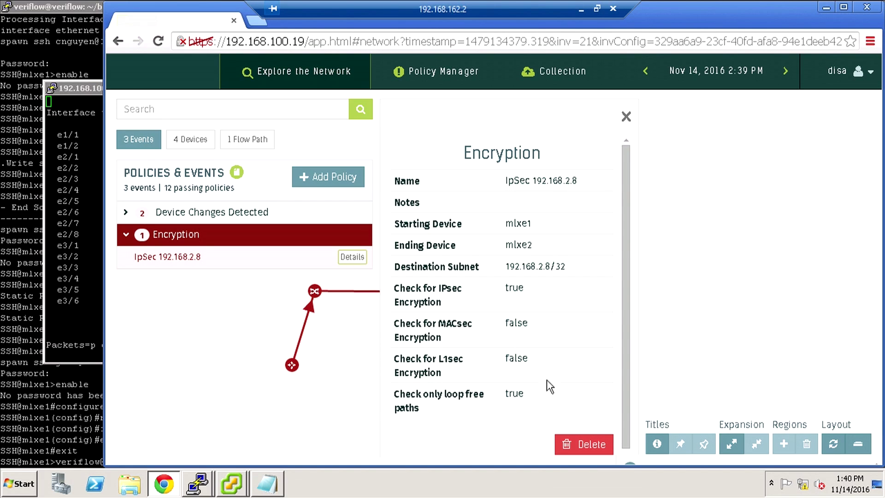
pyautogui.moveTo(574, 270); pyautogui.dragTo(504, 269)
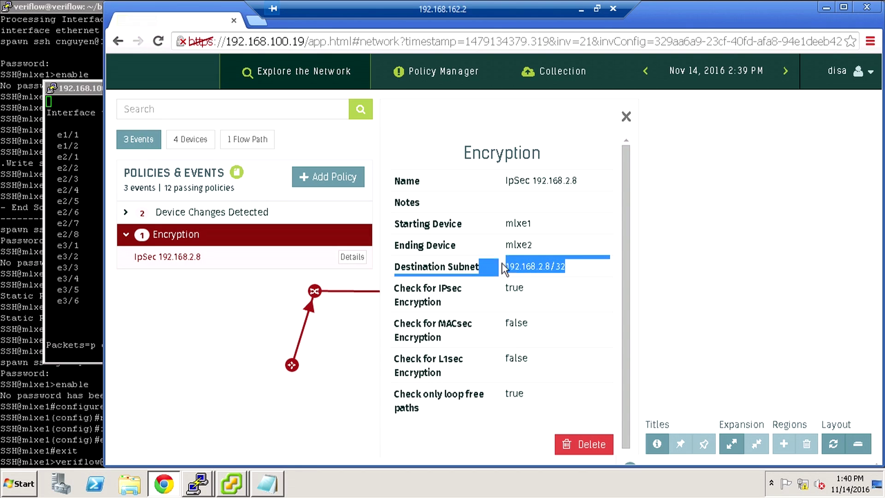
pyautogui.click(527, 296)
pyautogui.doubleClick(507, 289)
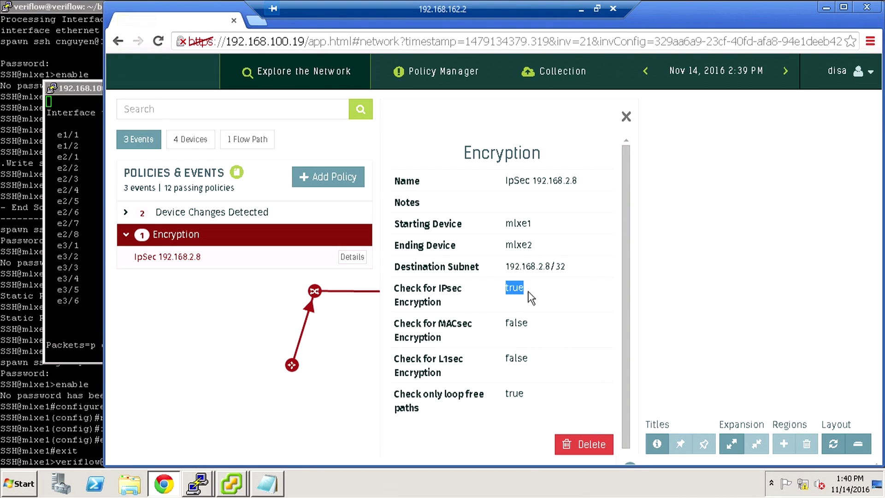
pyautogui.click(626, 118)
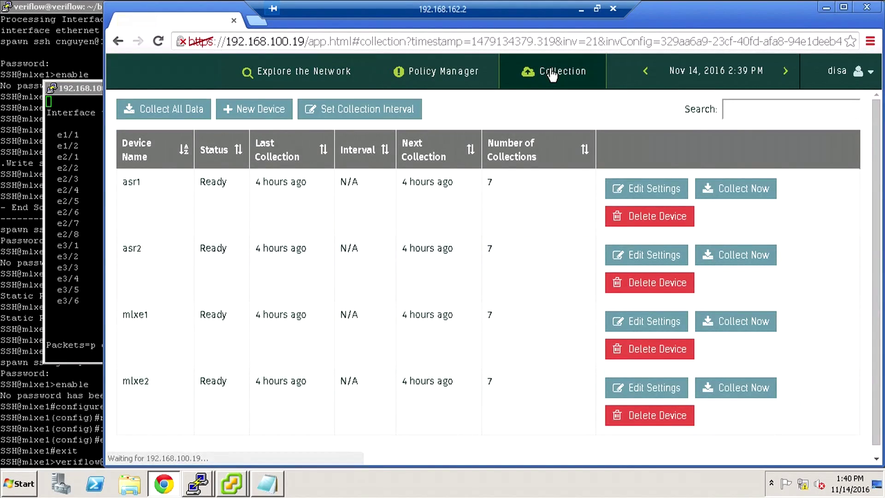
# Collect all four devices' data again and return to the IpSec 192.168.2.8 path view.
pyautogui.click(176, 108)
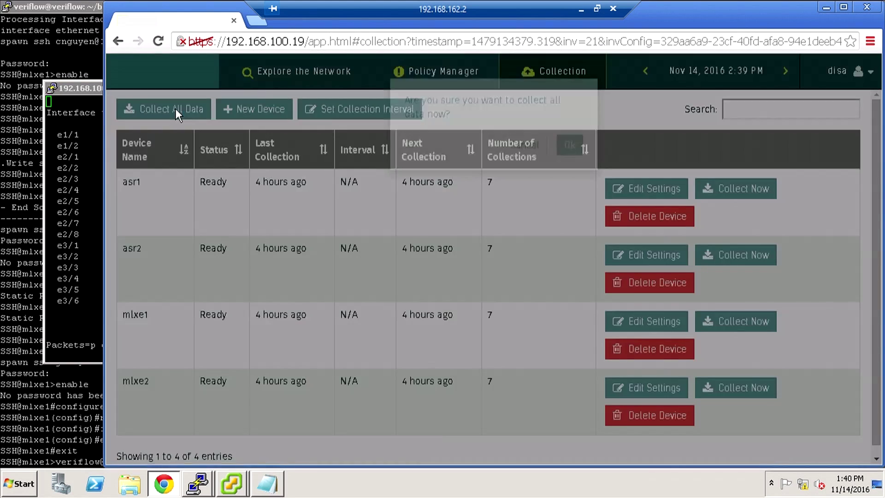
pyautogui.click(564, 150)
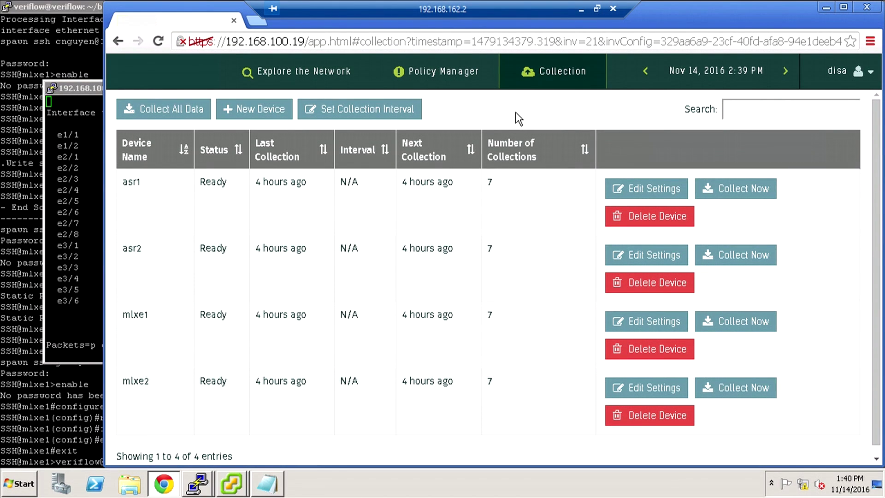
pyautogui.click(333, 83)
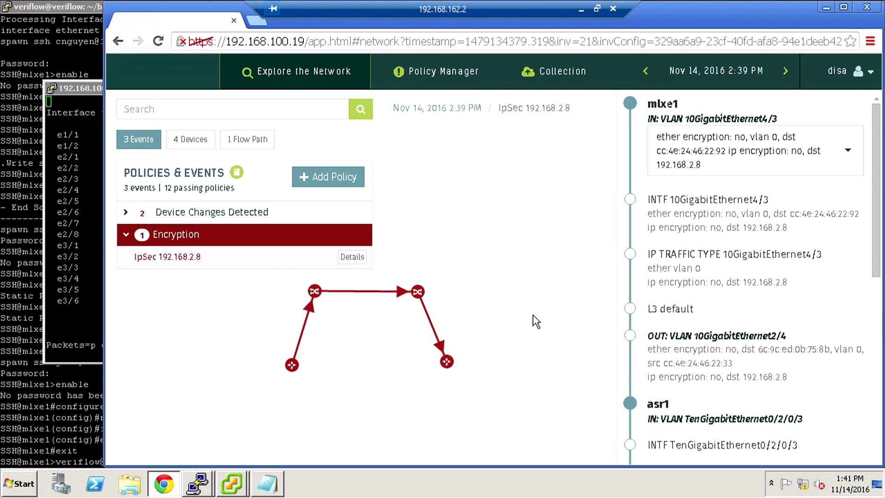
pyautogui.click(443, 74)
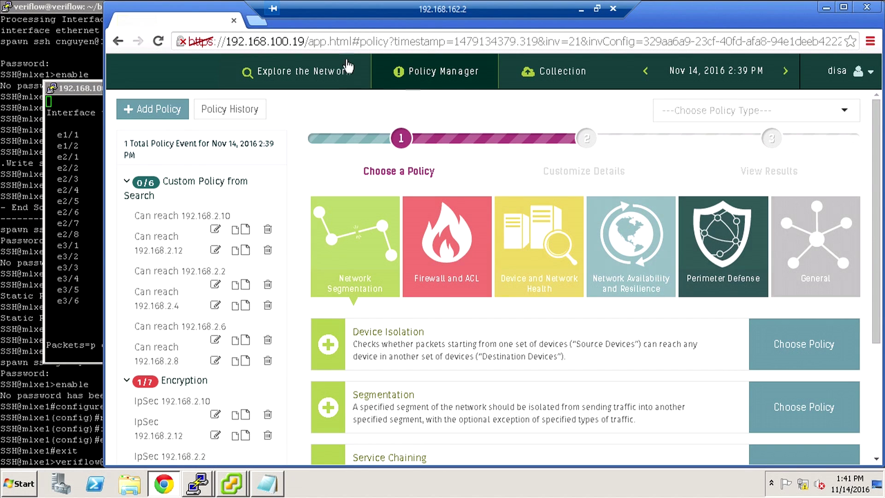
pyautogui.click(320, 83)
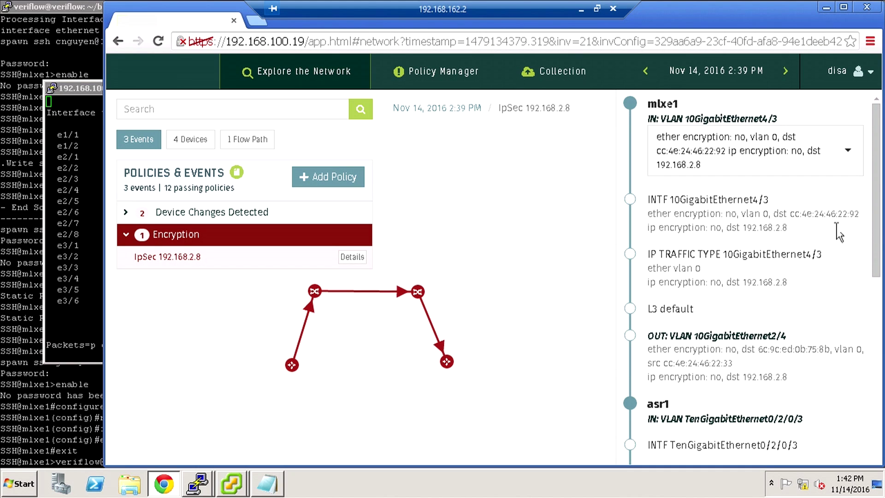
pyautogui.scroll(-2, 866, 226)
pyautogui.scroll(-6, 750, 277)
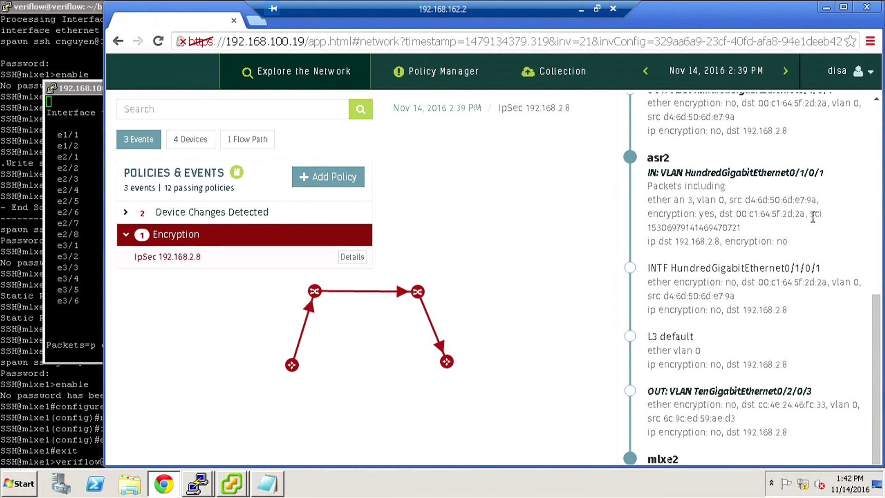
pyautogui.moveTo(808, 214); pyautogui.dragTo(819, 227)
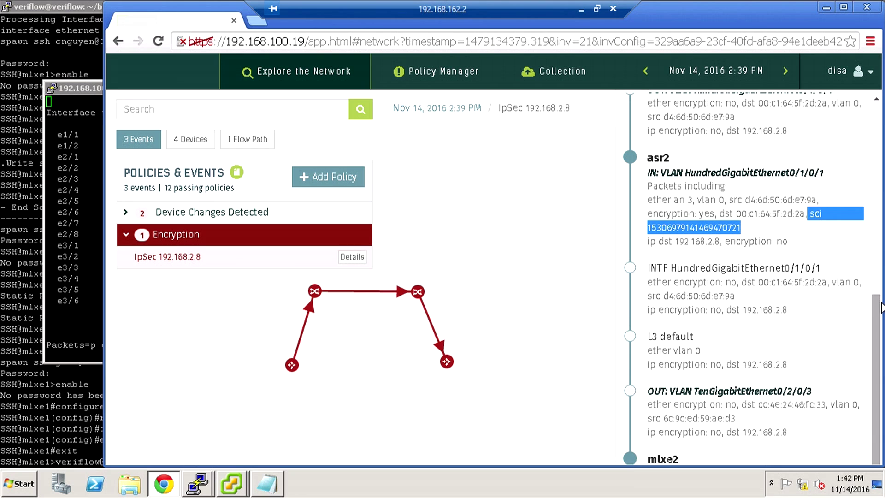
pyautogui.moveTo(878, 307); pyautogui.dragTo(871, 143)
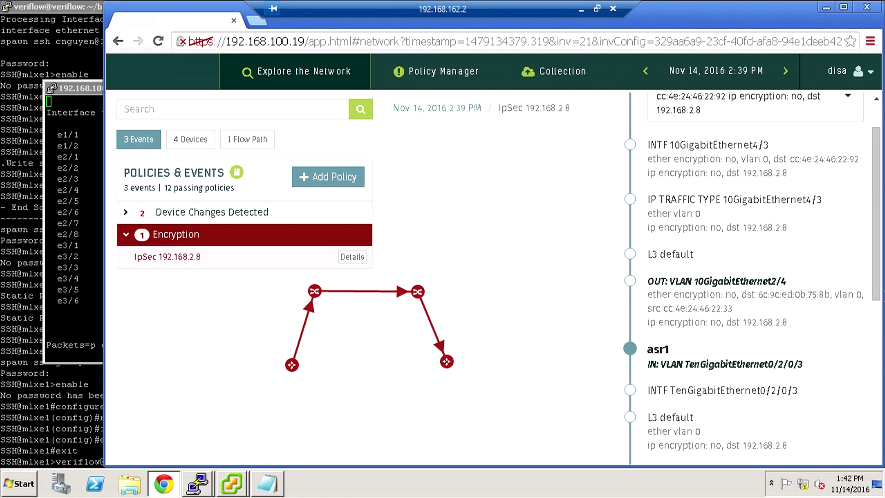
pyautogui.moveTo(876, 279); pyautogui.dragTo(874, 255)
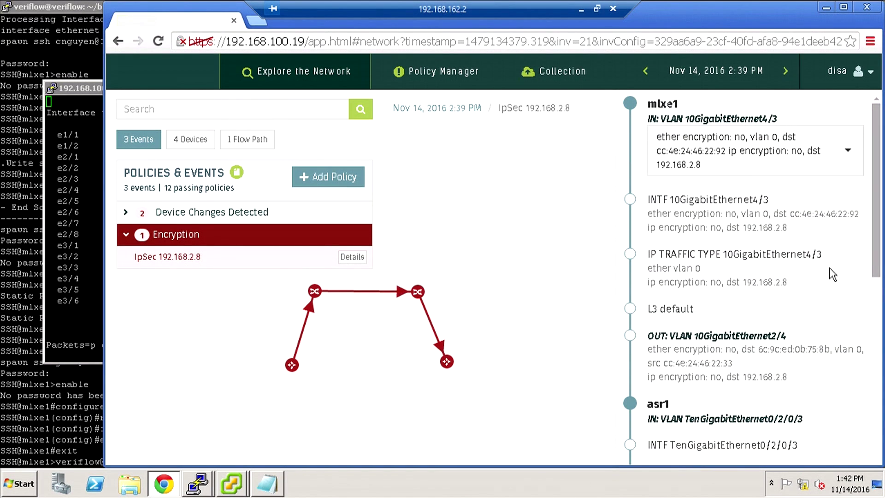
pyautogui.moveTo(650, 253); pyautogui.dragTo(723, 254)
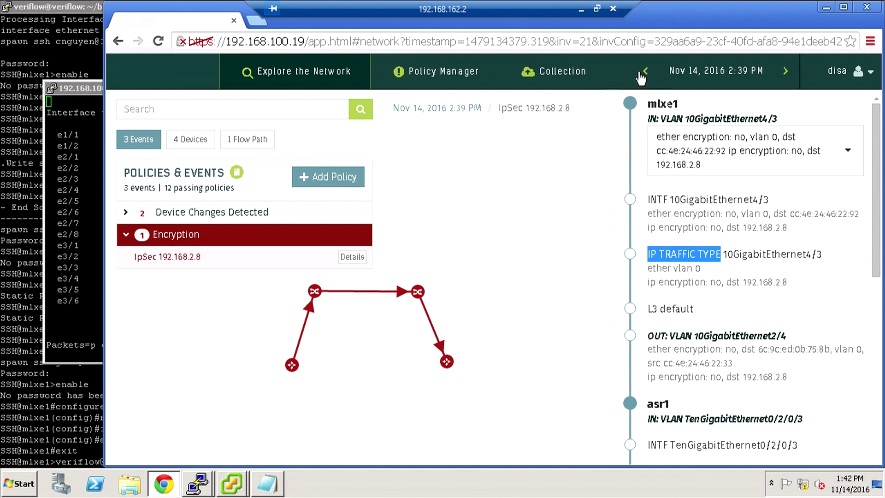
pyautogui.click(544, 72)
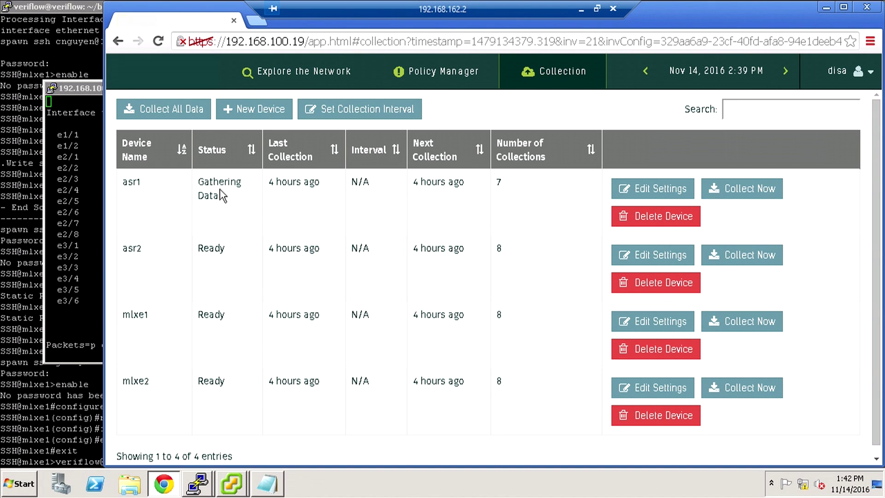
pyautogui.click(481, 83)
pyautogui.click(544, 79)
pyautogui.click(437, 75)
pyautogui.click(312, 73)
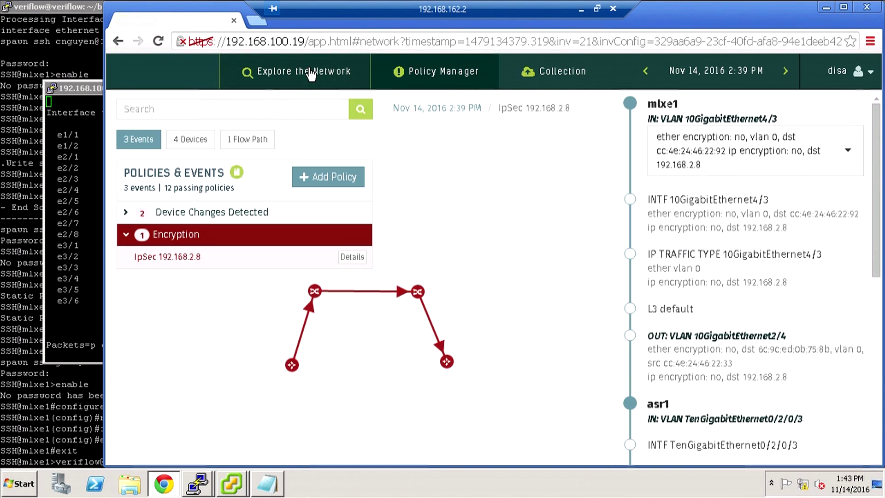
pyautogui.click(646, 71)
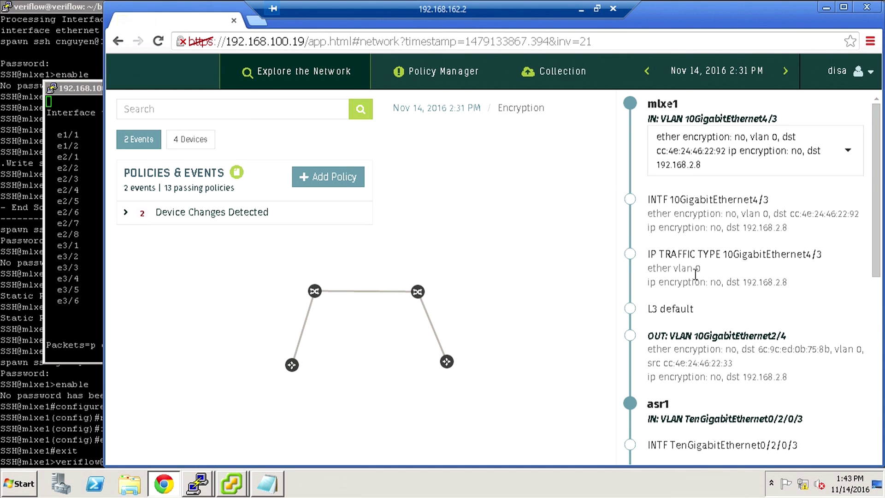
# Select mlxe1 in the 2:31 PM snapshot and enter 'ip dst' in the network search.
pyautogui.moveTo(875, 247); pyautogui.dragTo(879, 282)
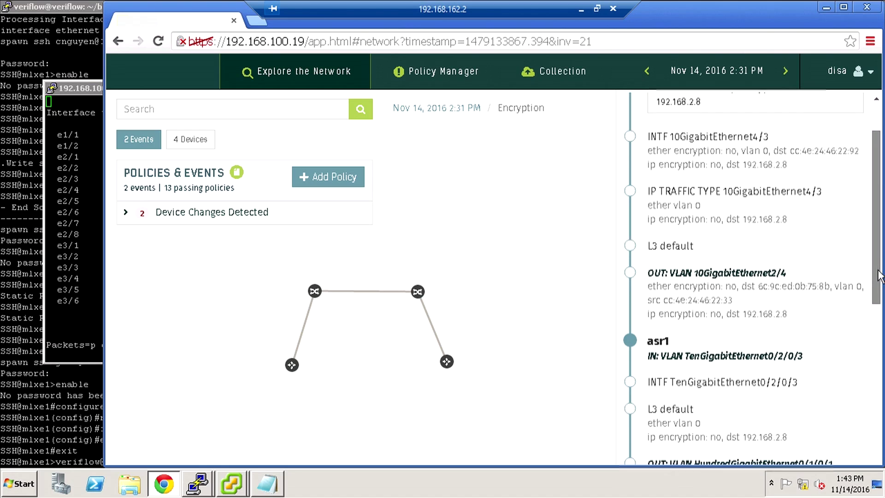
pyautogui.click(292, 365)
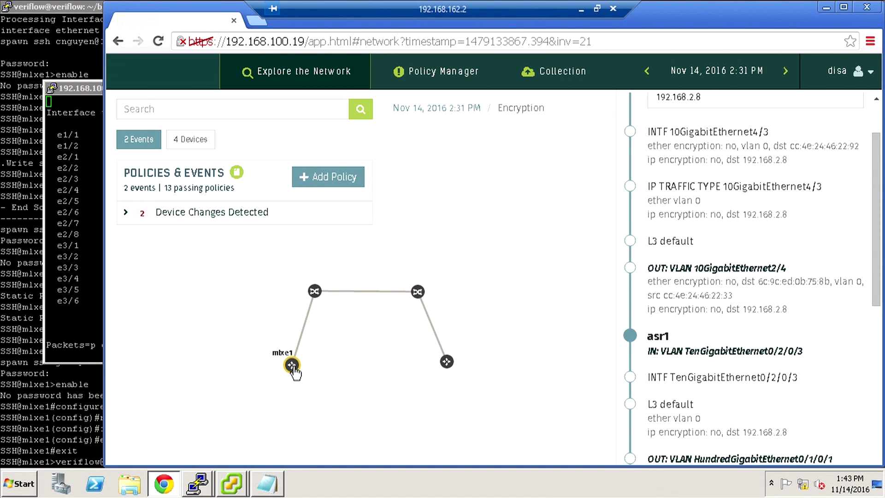
pyautogui.click(234, 114)
pyautogui.write('ip')
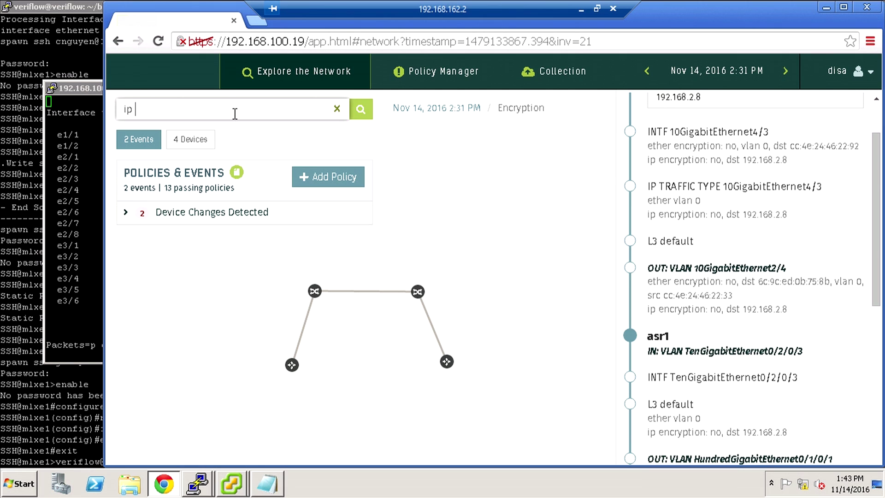
pyautogui.write(' dssst')
pyautogui.press('BackSpace')
pyautogui.press('BackSpace')
pyautogui.press('BackSpace')
pyautogui.write('t')
pyautogui.click(421, 78)
# Copy the query text from the Can reach 192.168.2.8 policy.
pyautogui.scroll(-3, 221, 389)
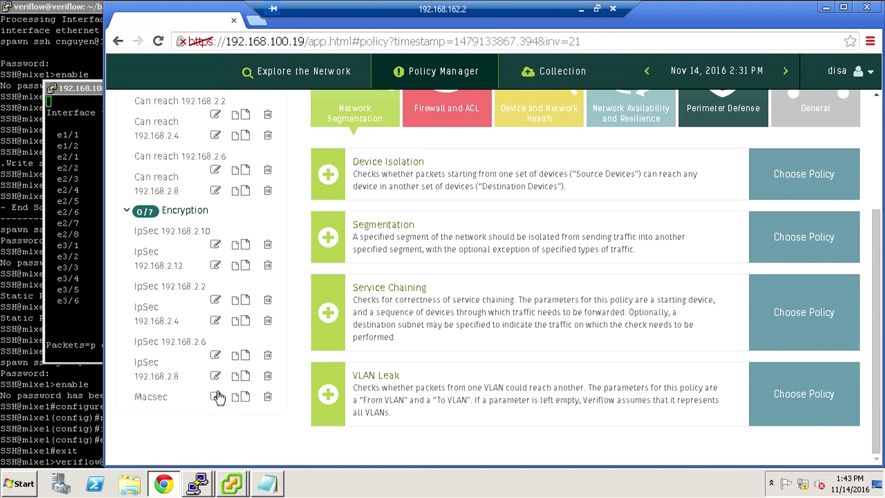
pyautogui.click(215, 377)
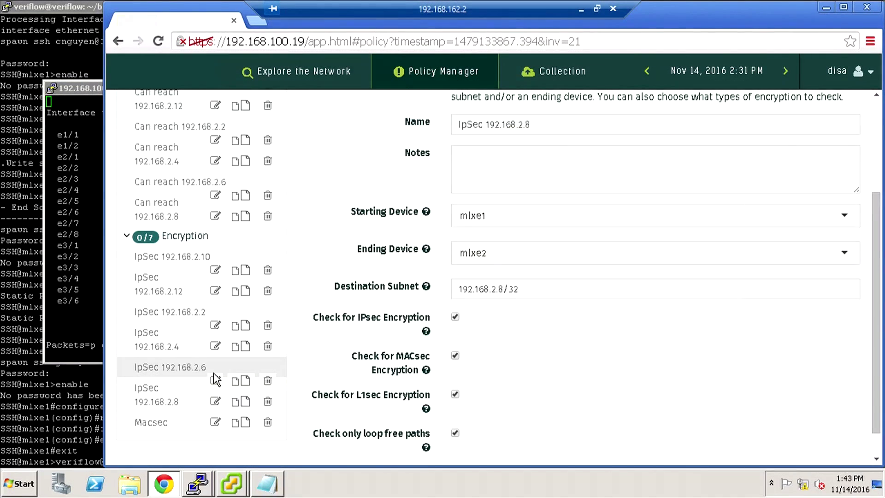
pyautogui.click(215, 218)
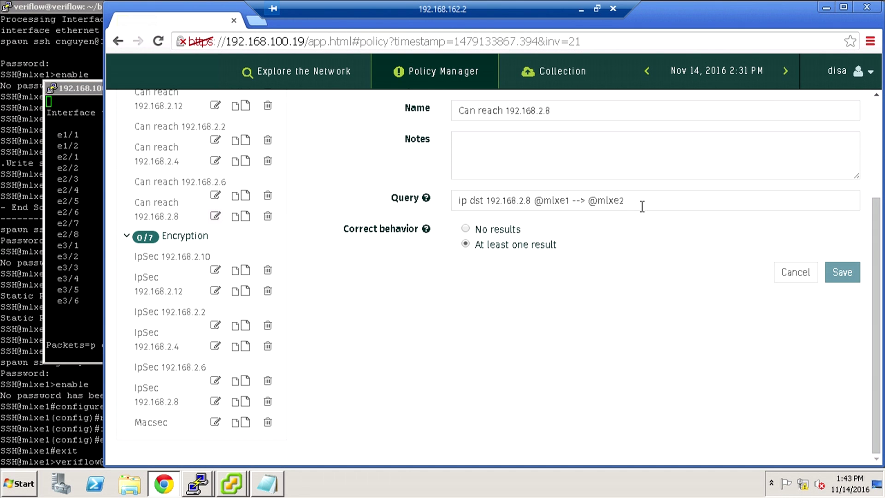
pyautogui.moveTo(641, 201); pyautogui.dragTo(448, 196)
pyautogui.rightClick(515, 197)
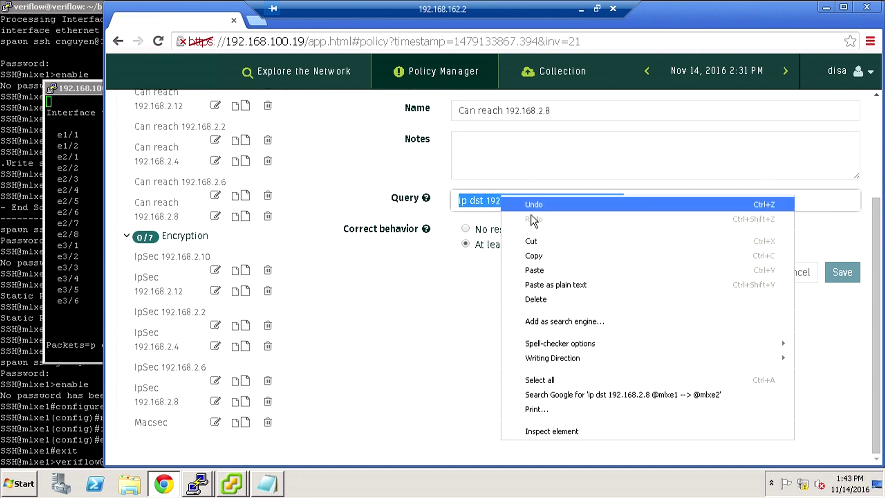
pyautogui.click(554, 255)
pyautogui.click(323, 91)
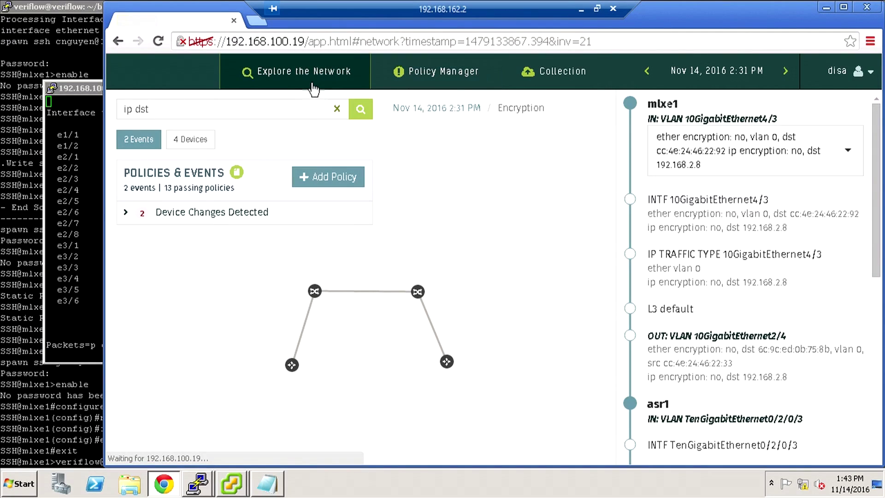
pyautogui.moveTo(154, 109); pyautogui.dragTo(120, 109)
pyautogui.rightClick(154, 108)
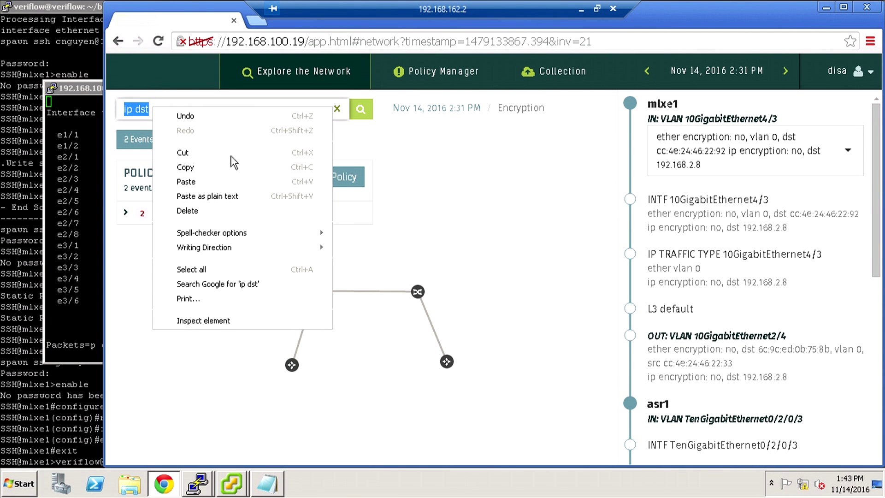
pyautogui.click(250, 187)
pyautogui.press('Return')
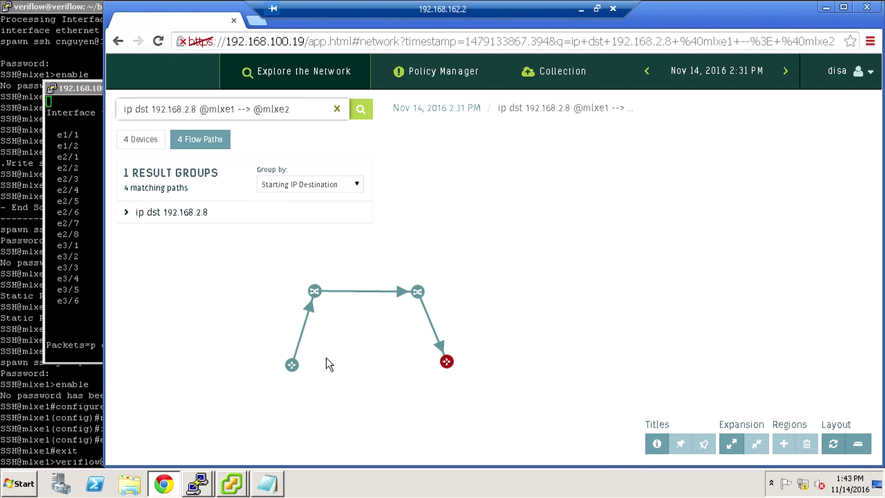
# Show the hop-by-hop packet details starting at mlxe1 and scroll through the hop entries.
pyautogui.click(291, 365)
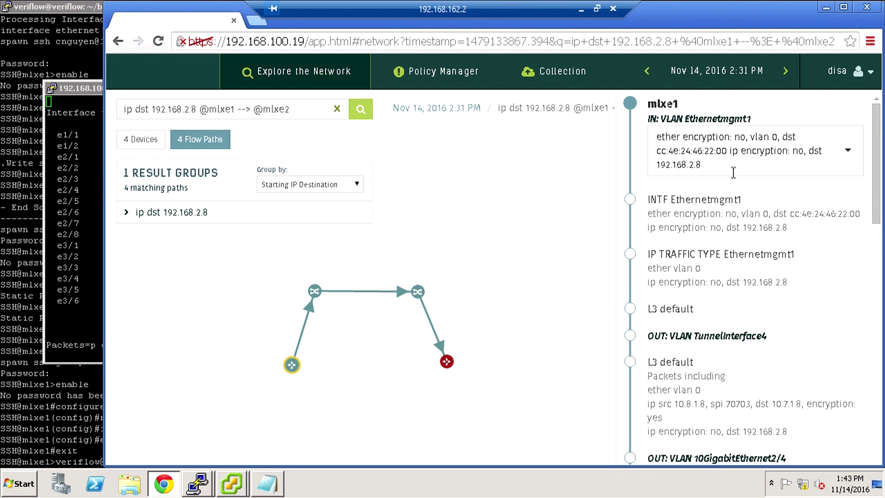
pyautogui.scroll(-1, 880, 207)
pyautogui.scroll(-1, 880, 209)
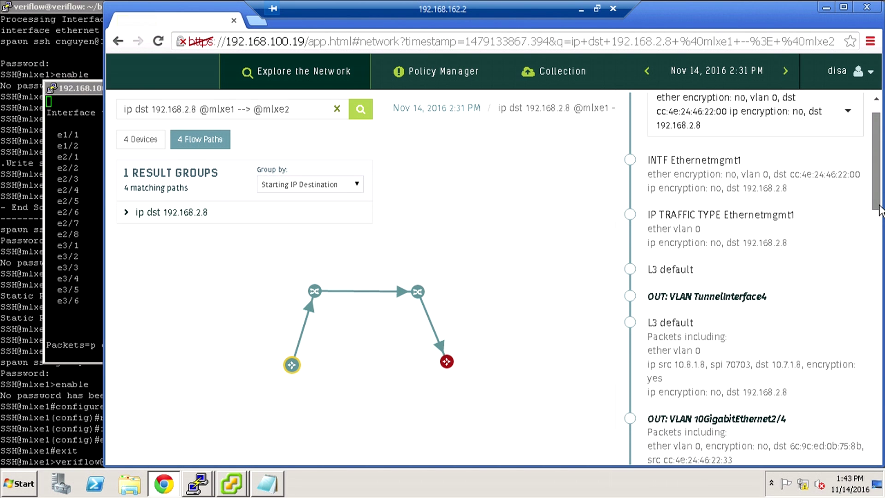
pyautogui.scroll(1, 881, 210)
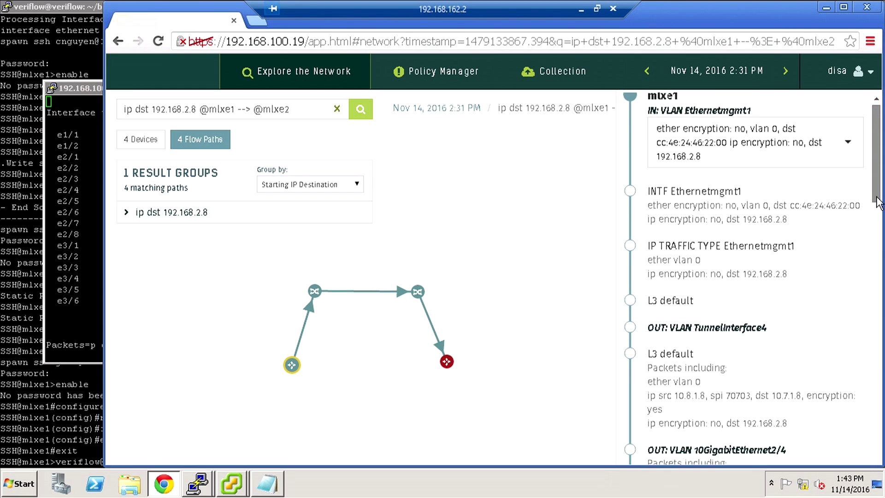
pyautogui.scroll(-3, 880, 226)
pyautogui.scroll(-5, 879, 235)
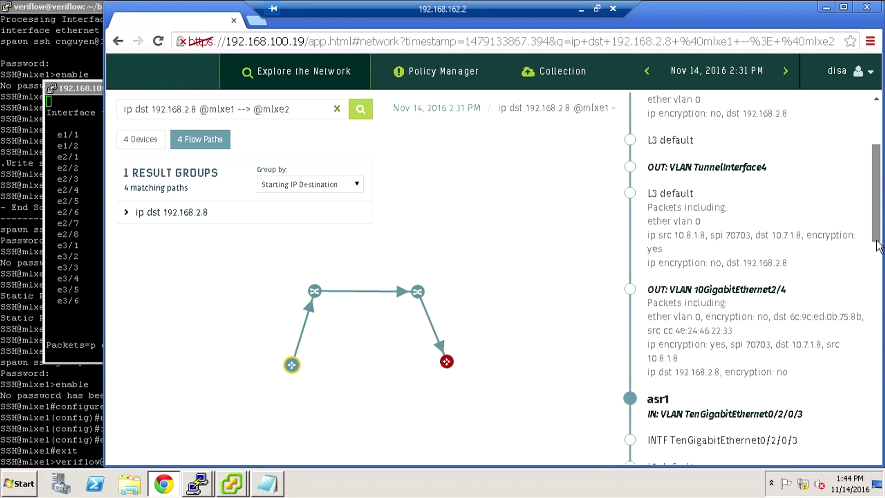
# Highlight the spi 70703 value and the spi and sci identifiers in asr2's hop entry.
pyautogui.moveTo(729, 254); pyautogui.dragTo(770, 254)
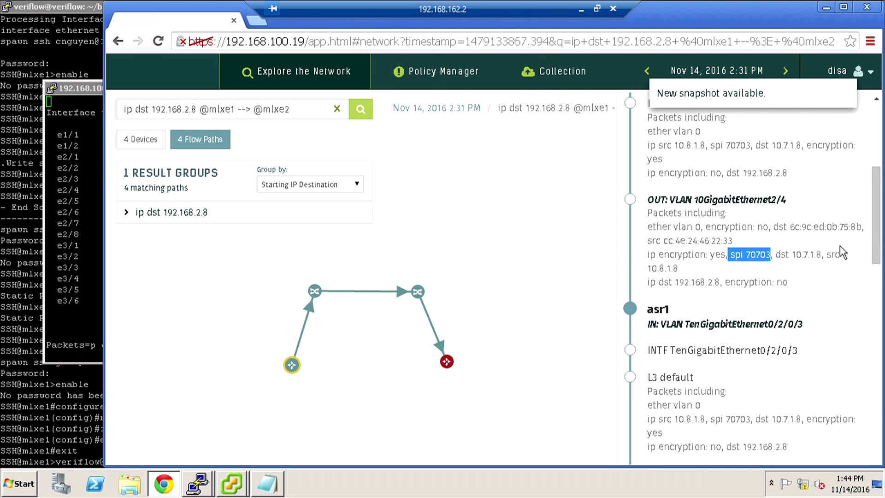
pyautogui.moveTo(878, 249); pyautogui.dragTo(877, 299)
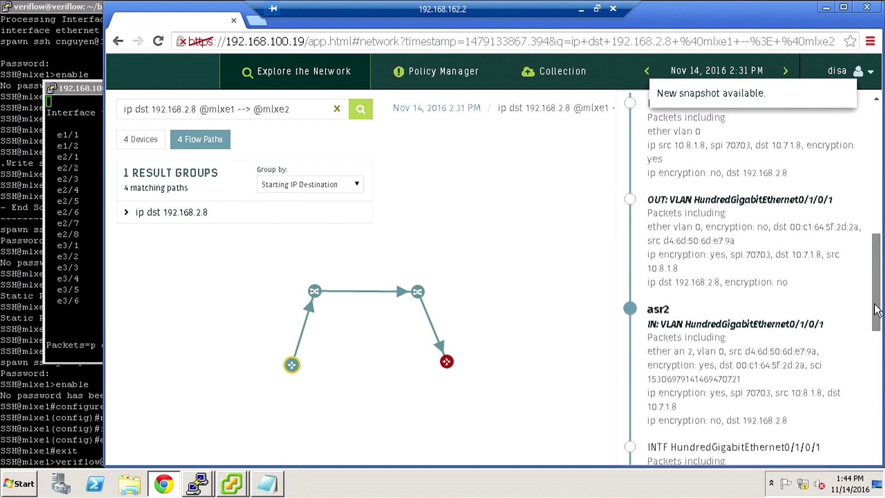
pyautogui.moveTo(876, 310); pyautogui.dragTo(878, 352)
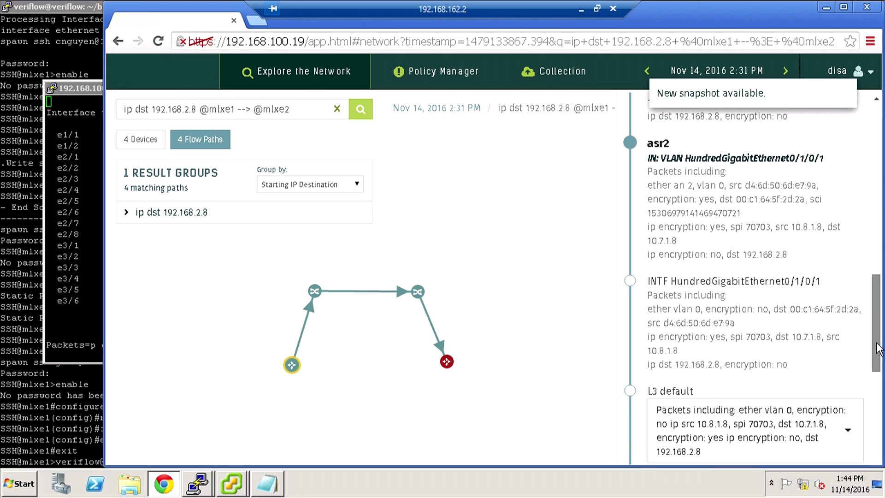
pyautogui.doubleClick(736, 227)
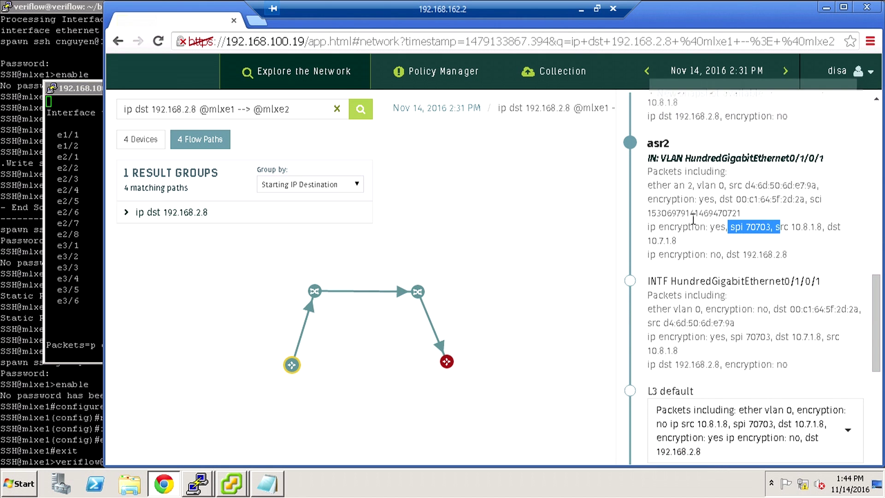
pyautogui.moveTo(741, 214); pyautogui.dragTo(806, 198)
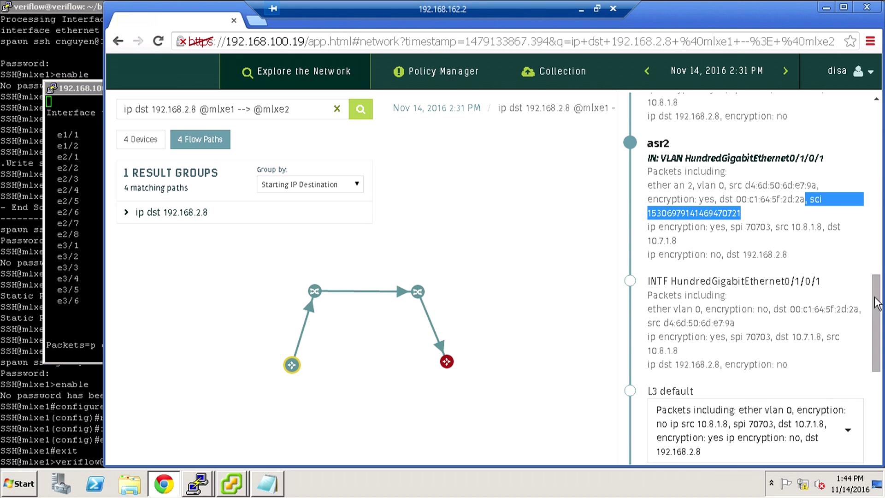
pyautogui.moveTo(880, 298); pyautogui.dragTo(878, 125)
pyautogui.click(702, 82)
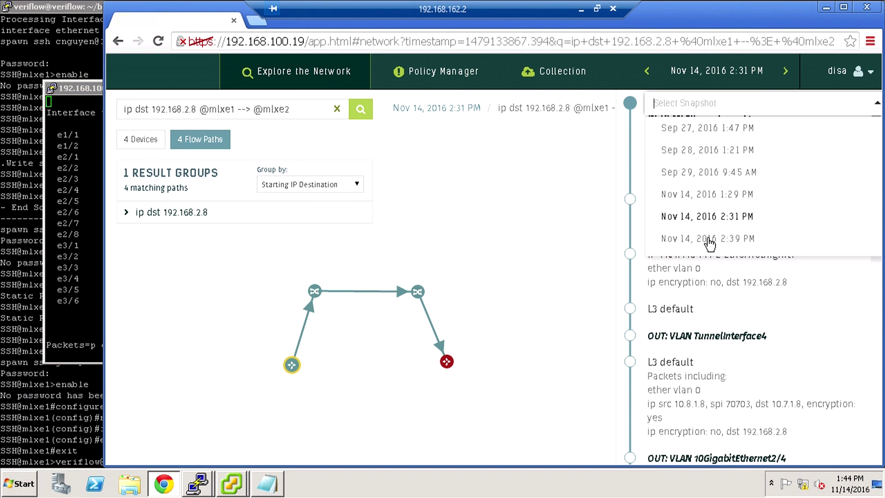
# Clear the flow-path query, leaving the current snapshot unchanged.
pyautogui.click(720, 217)
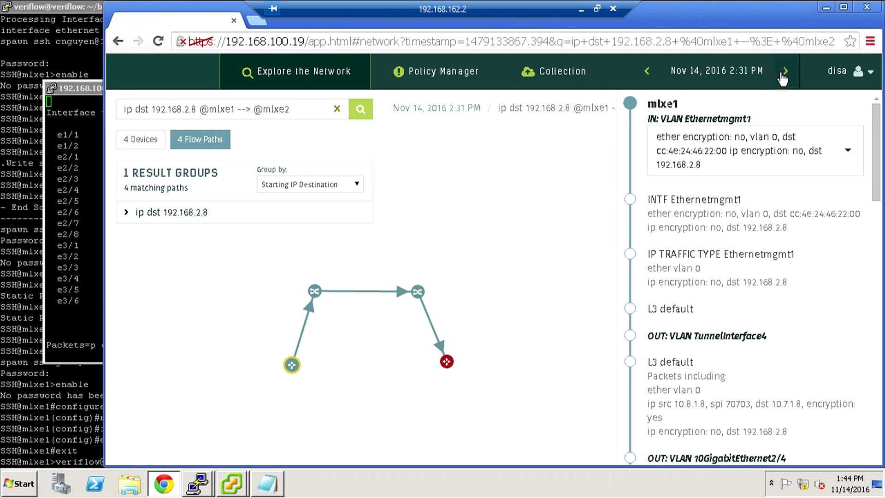
pyautogui.click(338, 109)
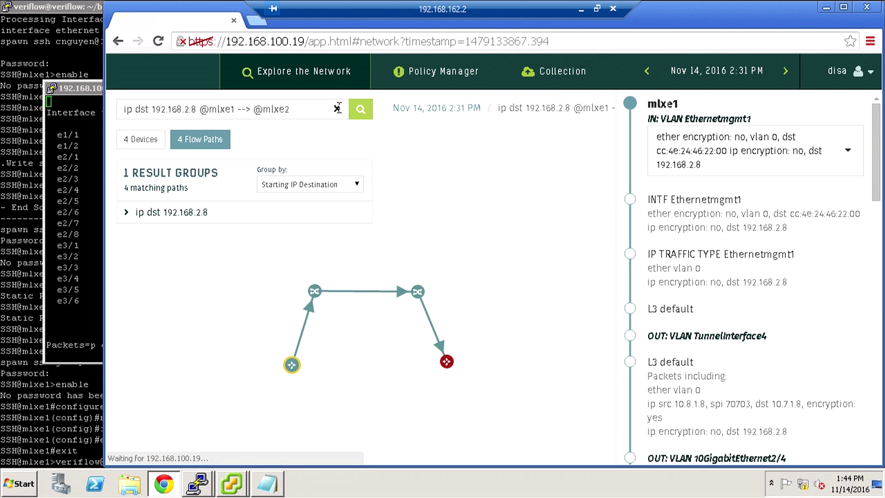
pyautogui.click(738, 78)
pyautogui.click(743, 227)
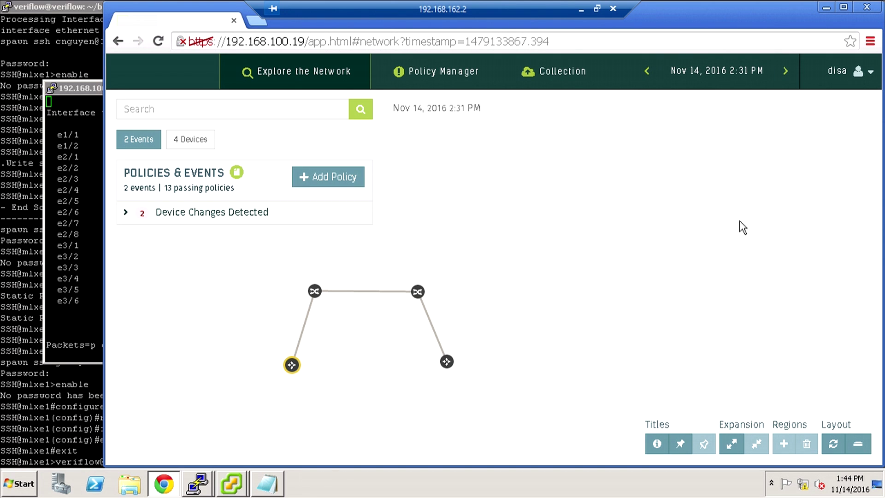
# Step to the 2:39 PM snapshot's IpSec 192.168.2.8 violation, then on to 2:43 PM.
pyautogui.click(785, 71)
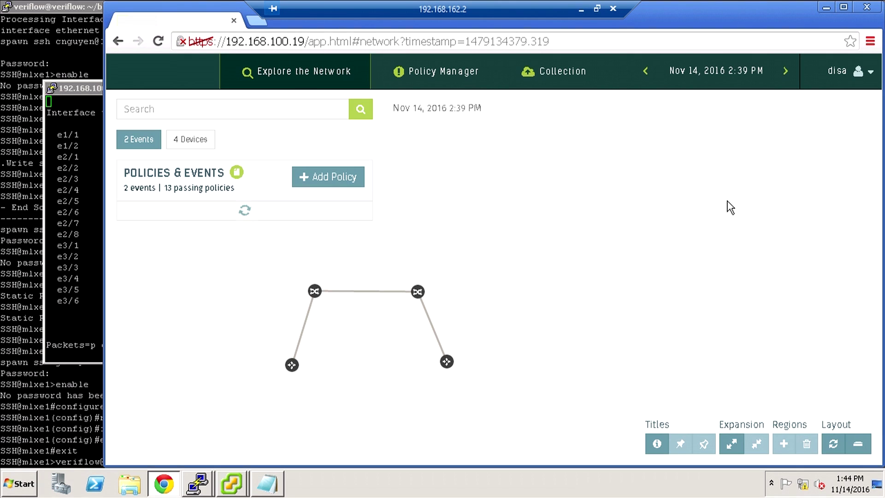
pyautogui.click(155, 237)
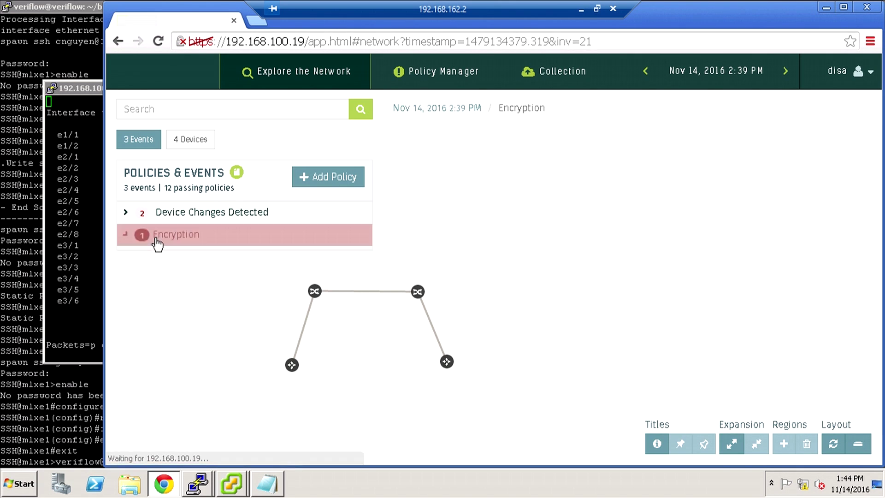
pyautogui.click(785, 70)
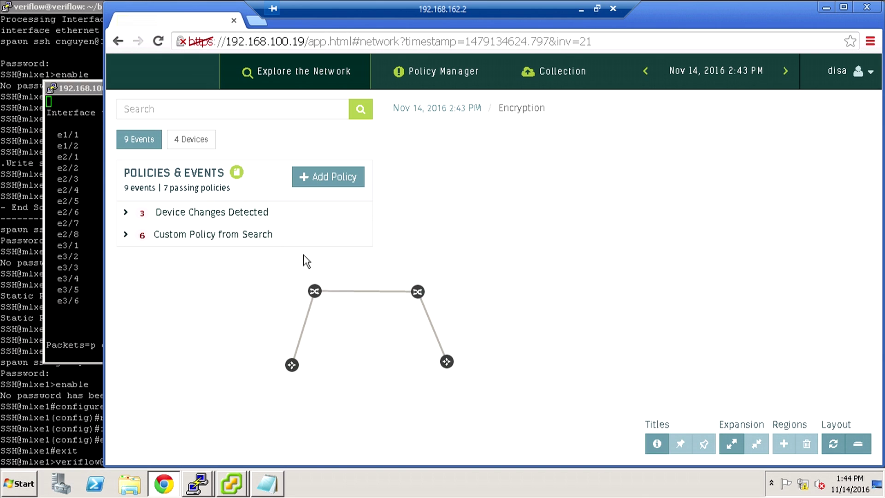
# View the empty Can reach 192.168.2.8 results under Custom Policy from Search, then collapse the group.
pyautogui.click(238, 236)
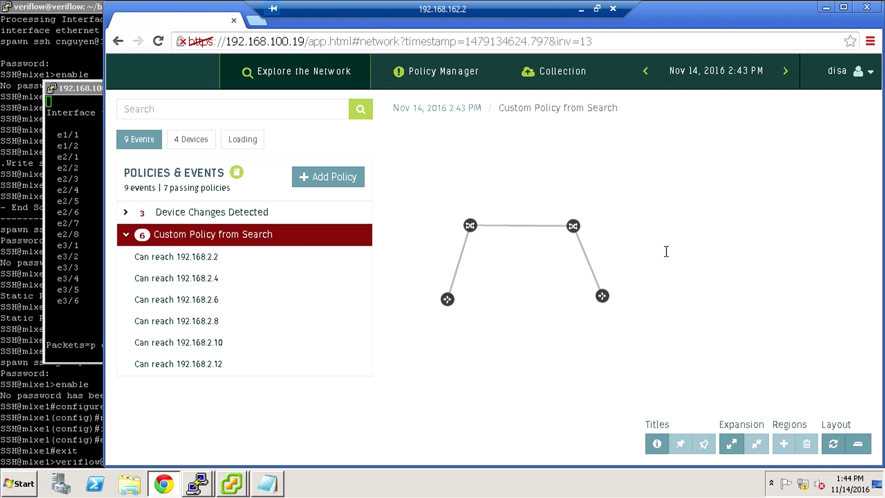
pyautogui.click(228, 321)
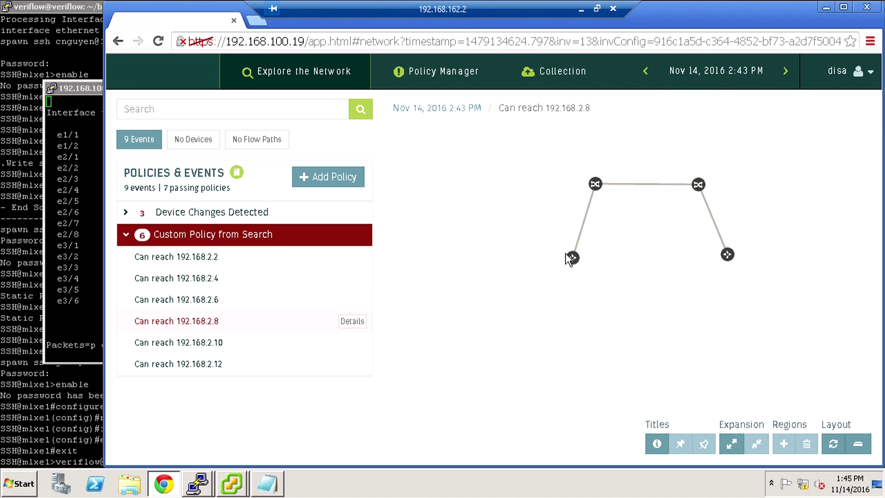
pyautogui.moveTo(619, 239); pyautogui.dragTo(549, 256)
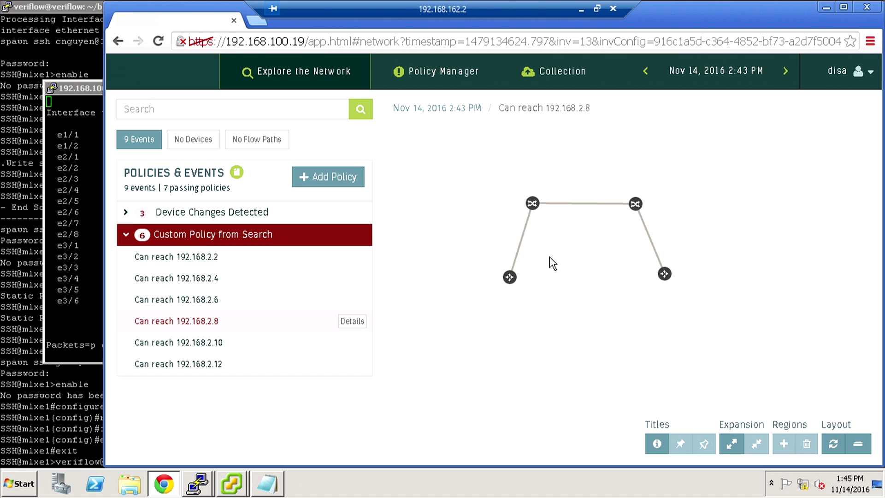
pyautogui.click(126, 235)
# Review the reachability and encryption policies in Policy Manager, then return to Explore the Network.
pyautogui.click(484, 73)
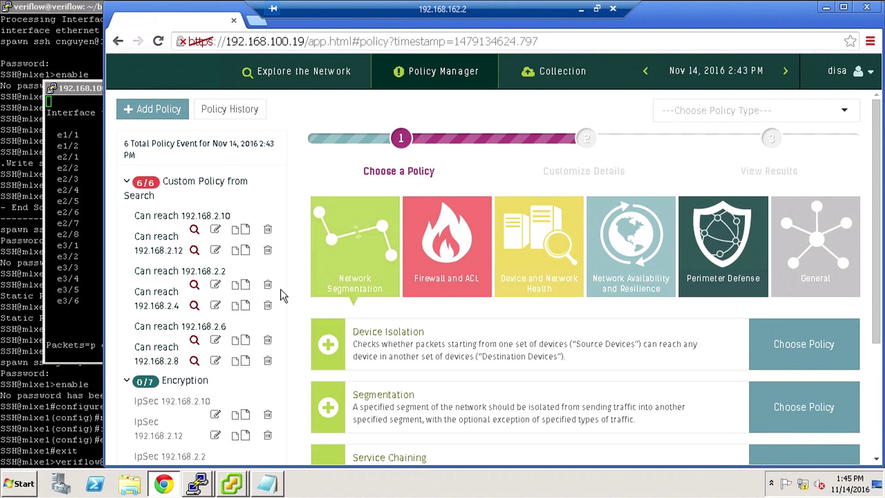
pyautogui.scroll(-4, 282, 292)
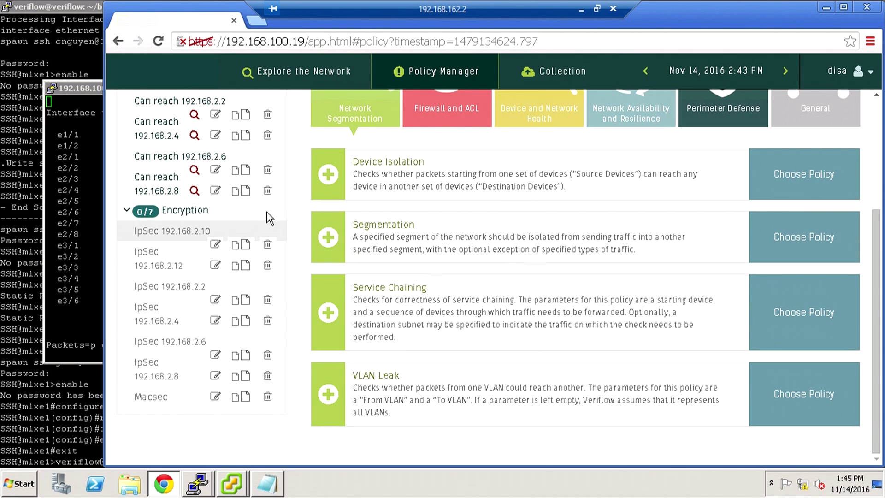
pyautogui.scroll(2, 270, 222)
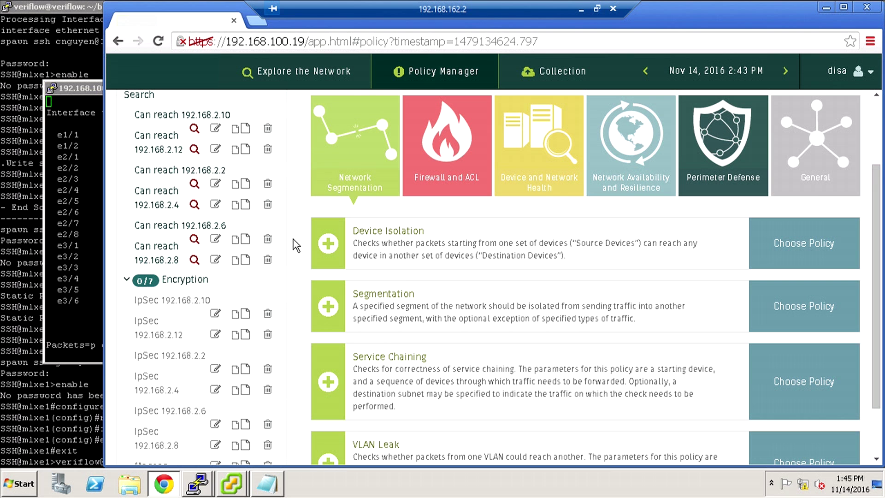
pyautogui.scroll(2, 295, 244)
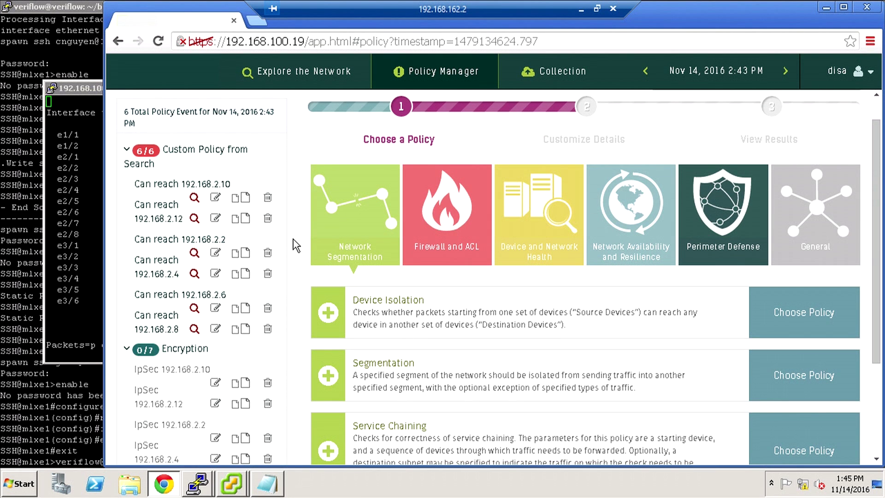
pyautogui.scroll(-2, 297, 257)
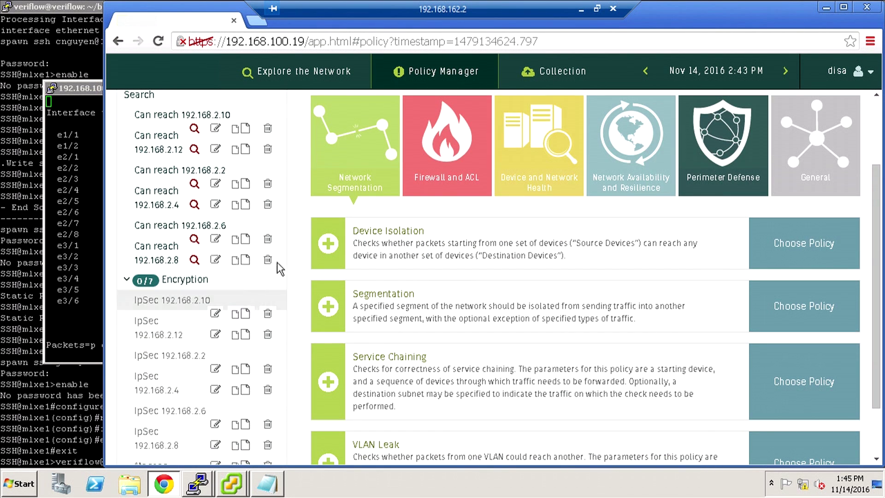
pyautogui.click(336, 84)
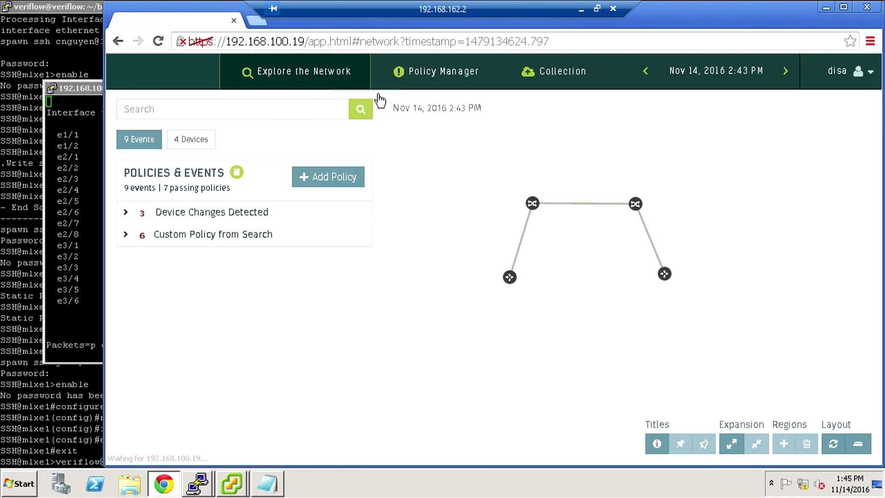
# Recheck the empty Can reach 192.168.2.8 results, collapse the group, and return to the 2:39 PM snapshot.
pyautogui.click(264, 236)
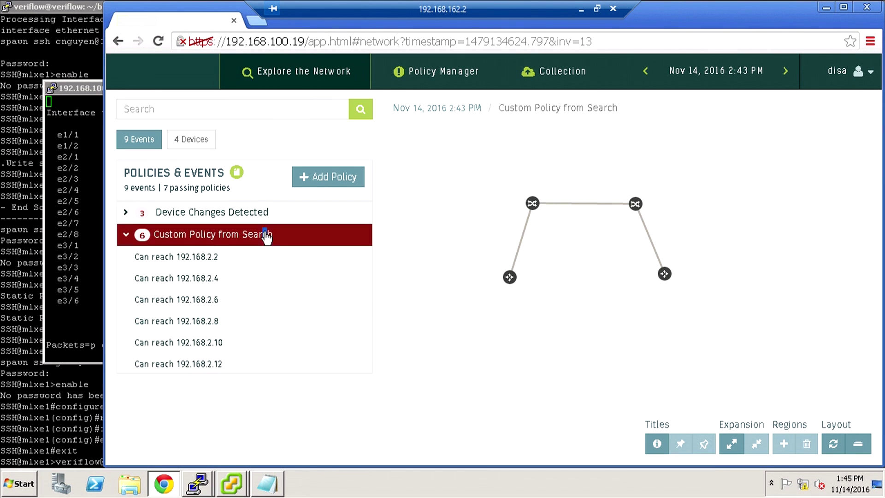
pyautogui.click(222, 324)
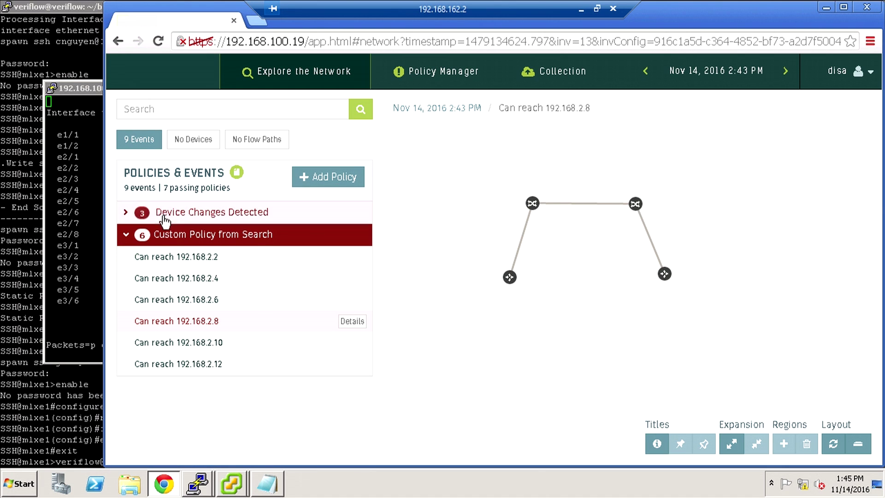
pyautogui.click(134, 235)
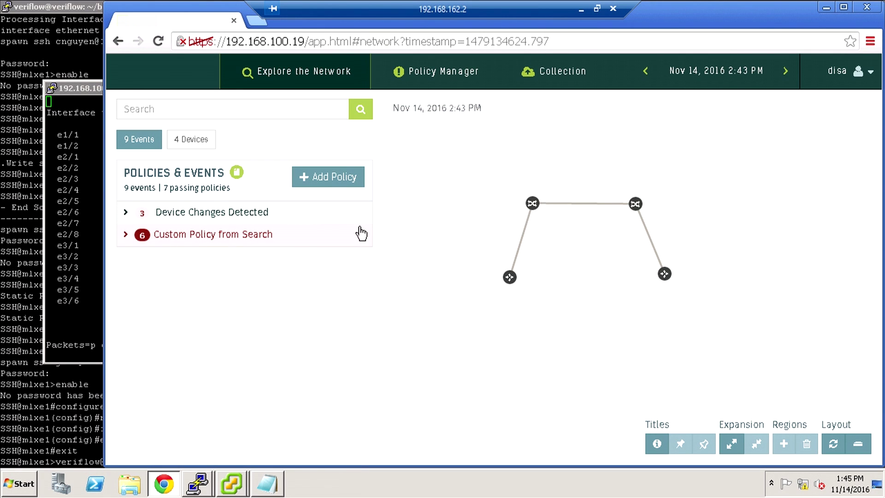
pyautogui.click(646, 73)
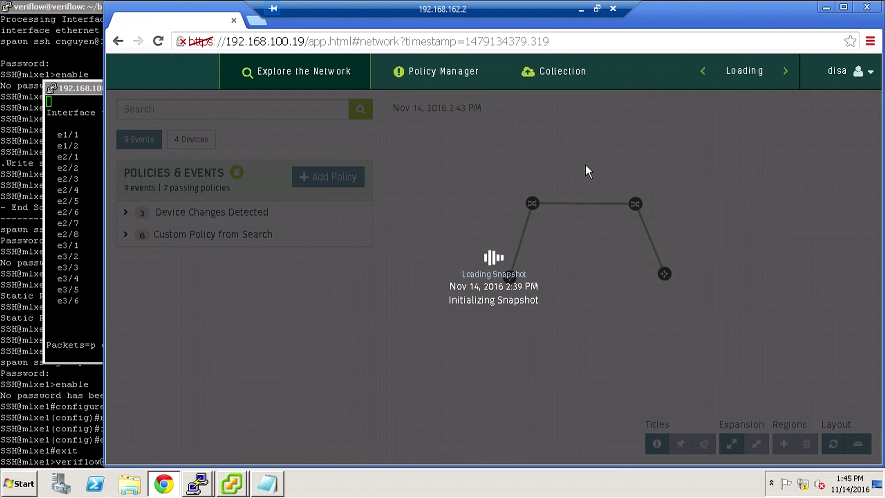